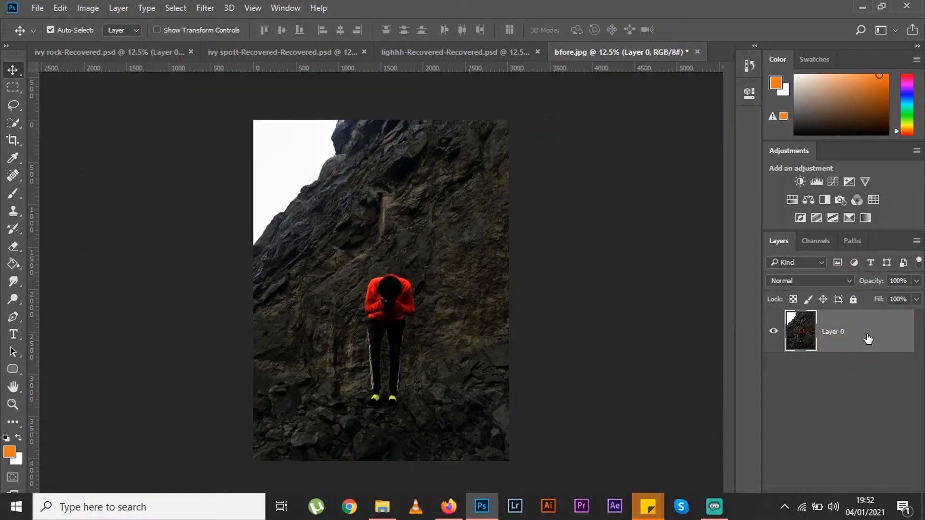
# Duplicate the photo layer and add a Brightness/Contrast adjustment above the copy with brightness -12 and contrast 36.
pyautogui.hotkey('ctrl', 'j')
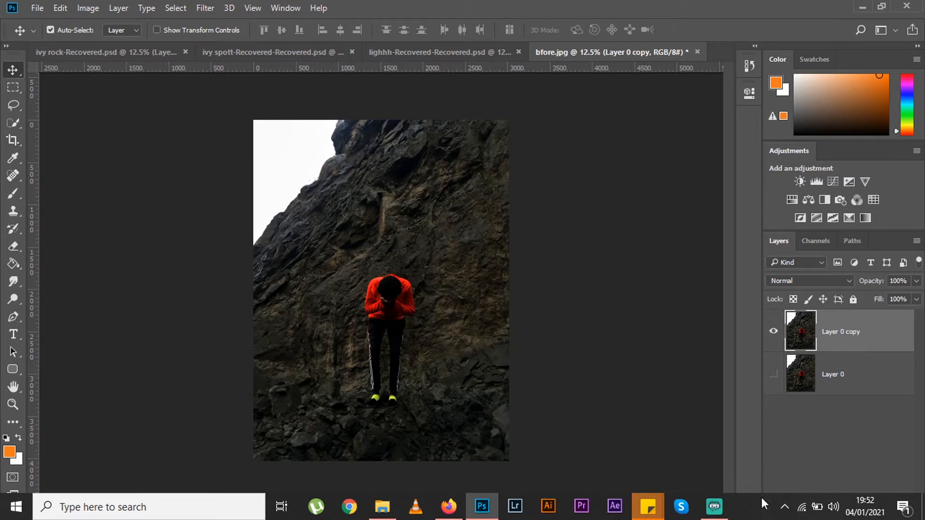
pyautogui.moveTo(704, 1); pyautogui.dragTo(717, 15)
pyautogui.click(790, 474)
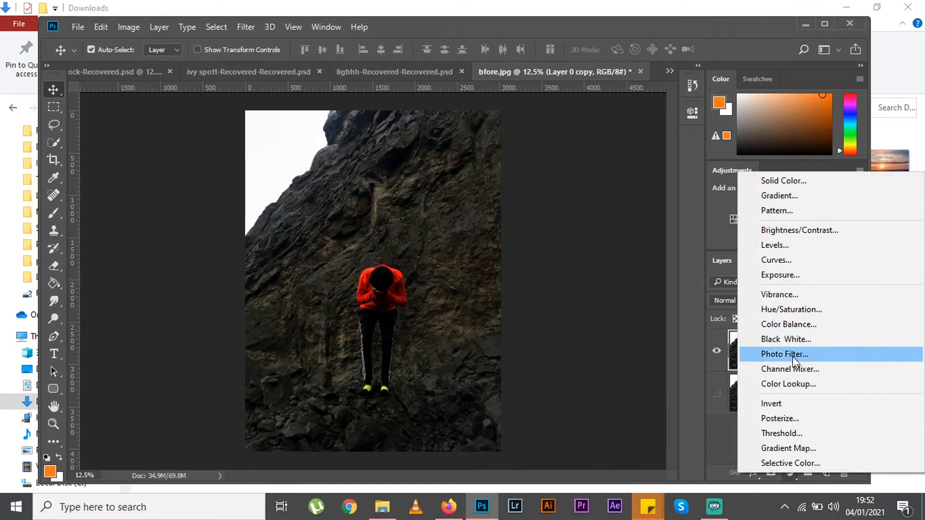
pyautogui.click(825, 236)
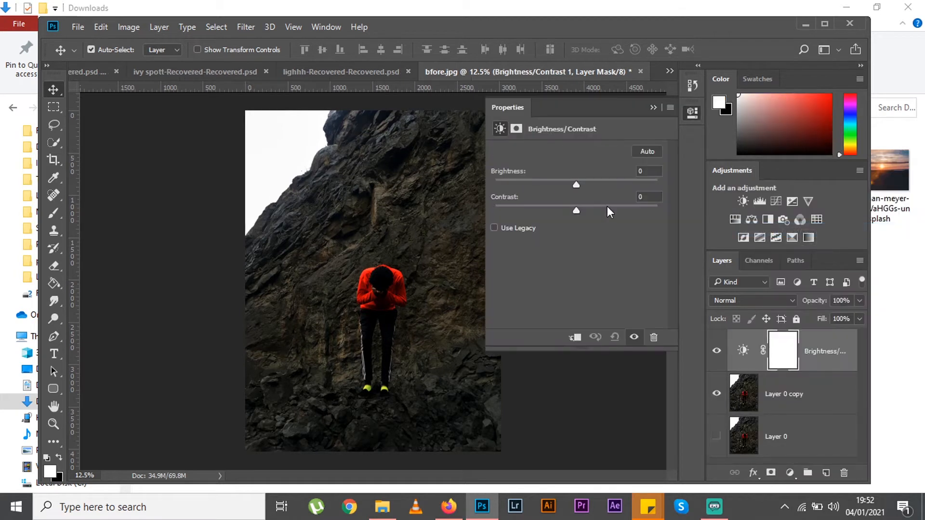
pyautogui.moveTo(583, 207); pyautogui.dragTo(569, 186)
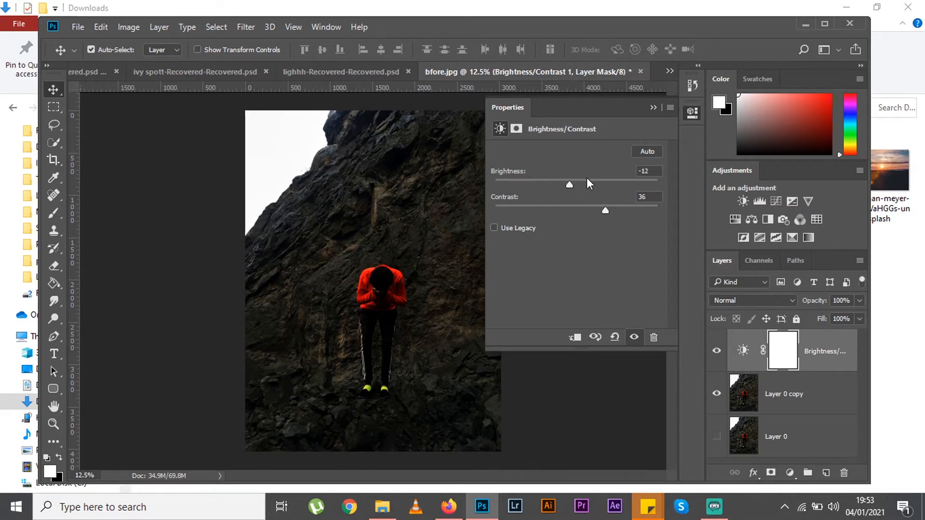
# Switch to File Explorer and preview the sunset images in the Downloads folder.
pyautogui.click(883, 388)
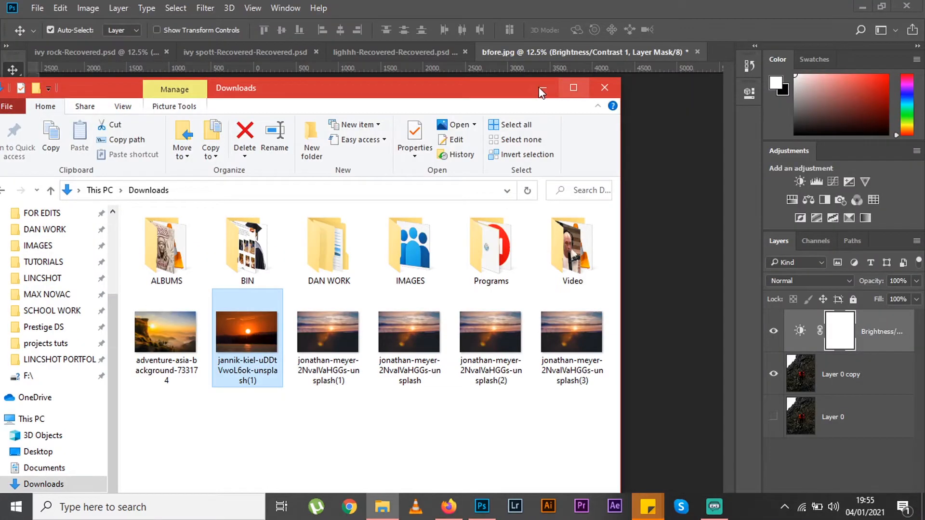
pyautogui.moveTo(497, 95); pyautogui.dragTo(632, 1)
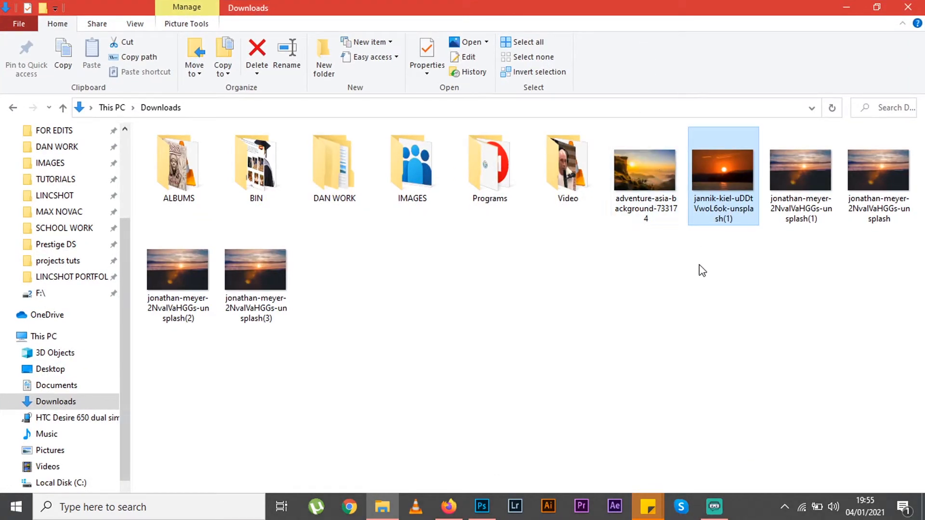
pyautogui.click(666, 156)
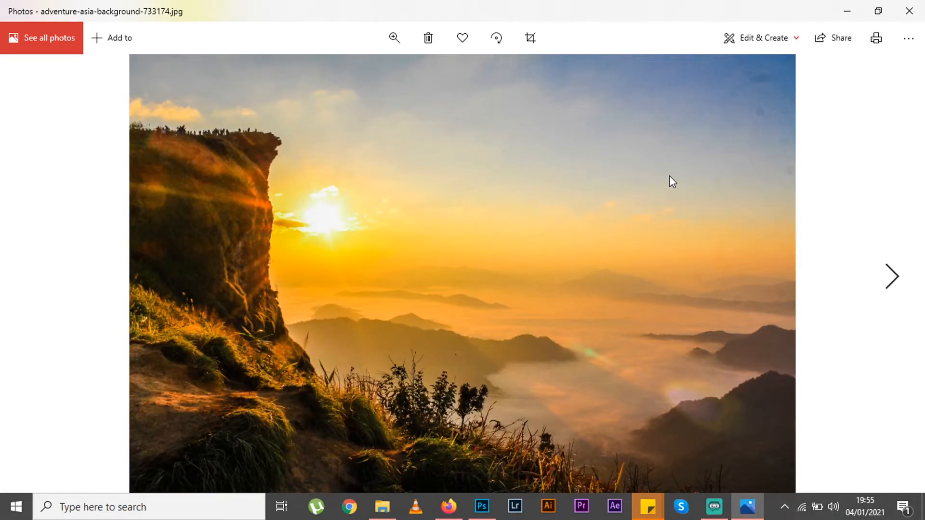
pyautogui.press('Right')
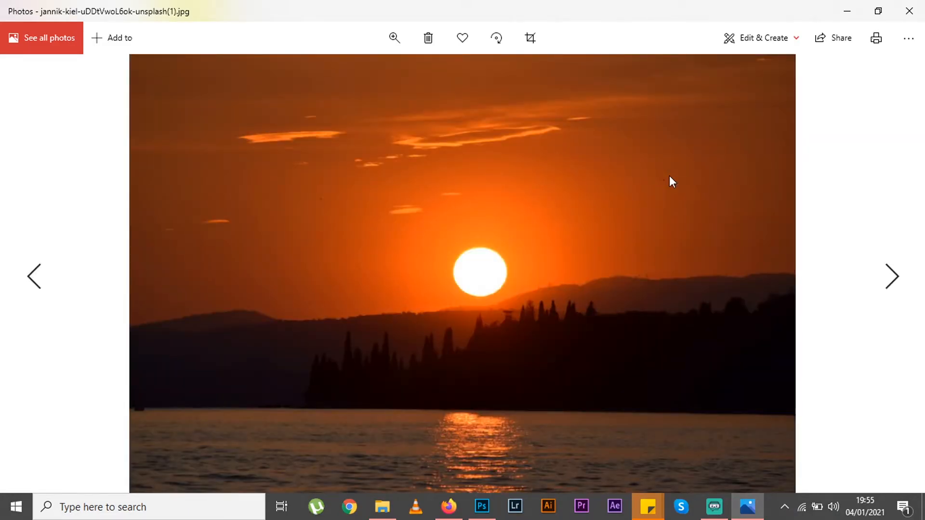
pyautogui.press('Right')
pyautogui.hotkey('alt', 'F4')
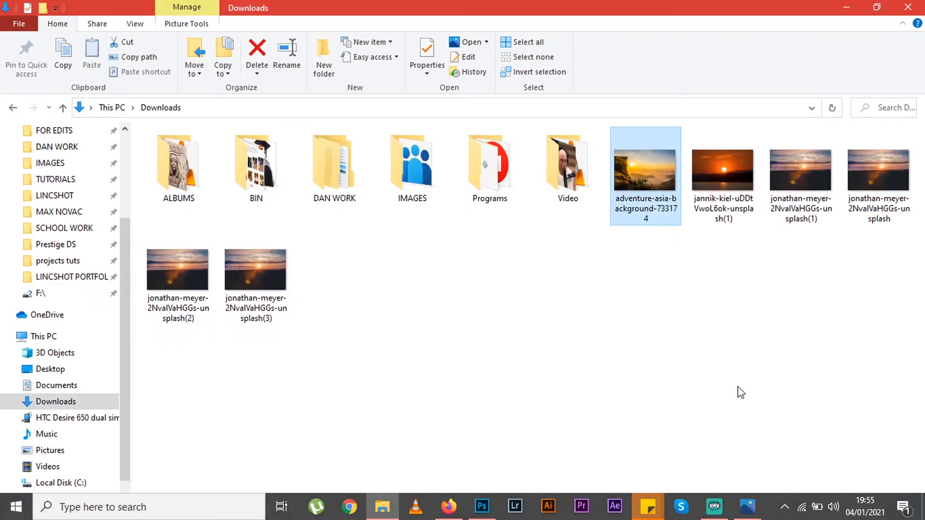
# Place the image jannik-kiel-uDDtVwoL6ok-unsplash(1) into bfore.jpg over the upper-left area and flip it vertically.
pyautogui.click(718, 178)
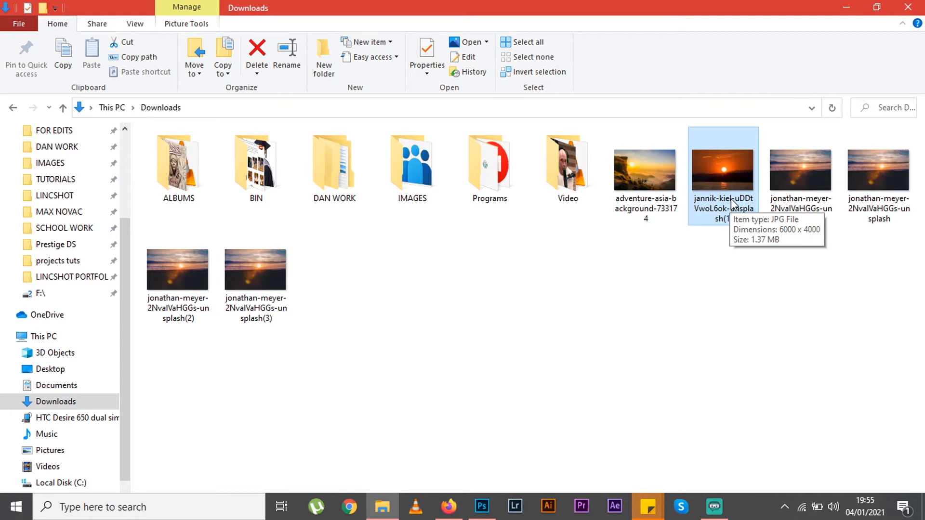
pyautogui.moveTo(732, 203); pyautogui.dragTo(371, 245)
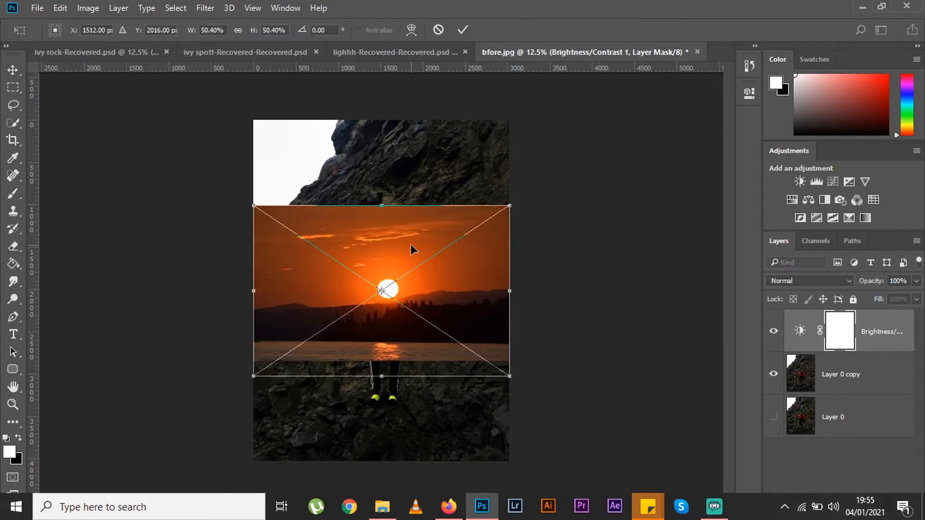
pyautogui.moveTo(440, 240); pyautogui.dragTo(387, 196)
pyautogui.rightClick(383, 192)
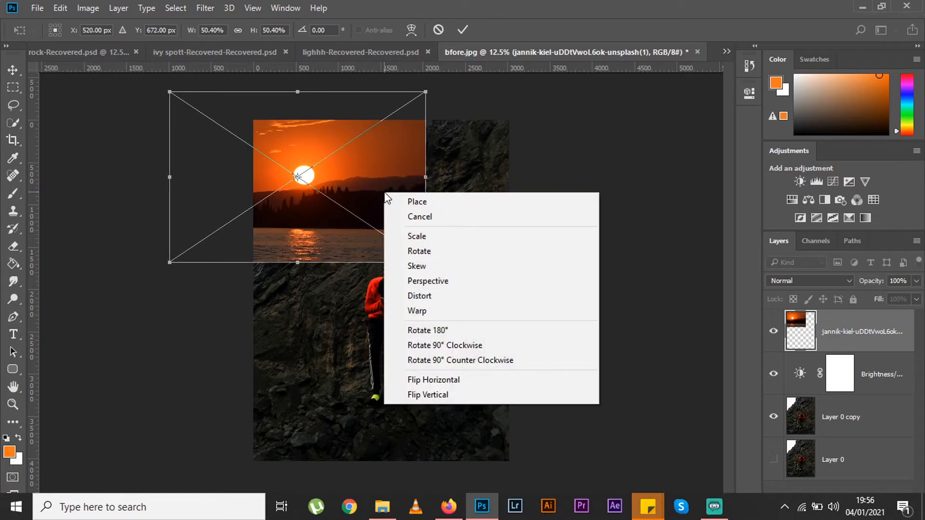
pyautogui.click(442, 399)
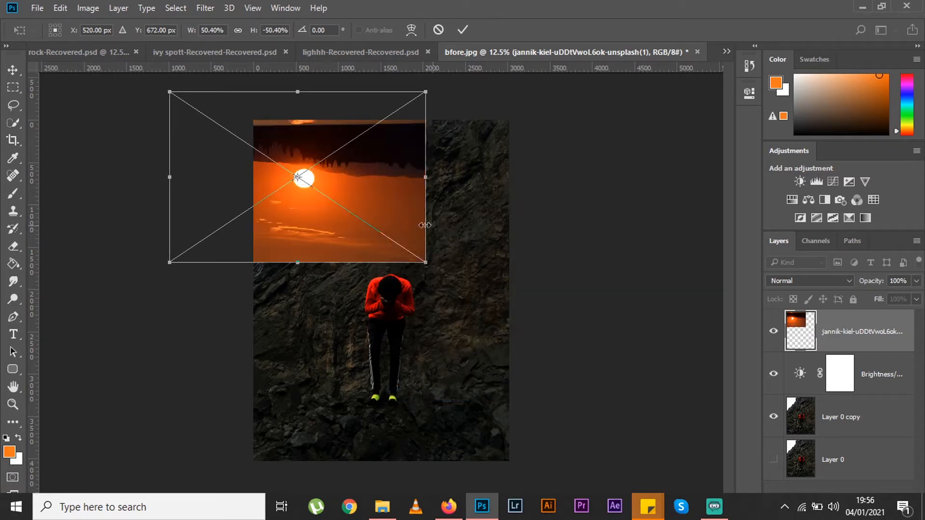
# Scale the flipped sunset image to about 71% and position its sun over the white sky.
pyautogui.moveTo(389, 203); pyautogui.dragTo(409, 243)
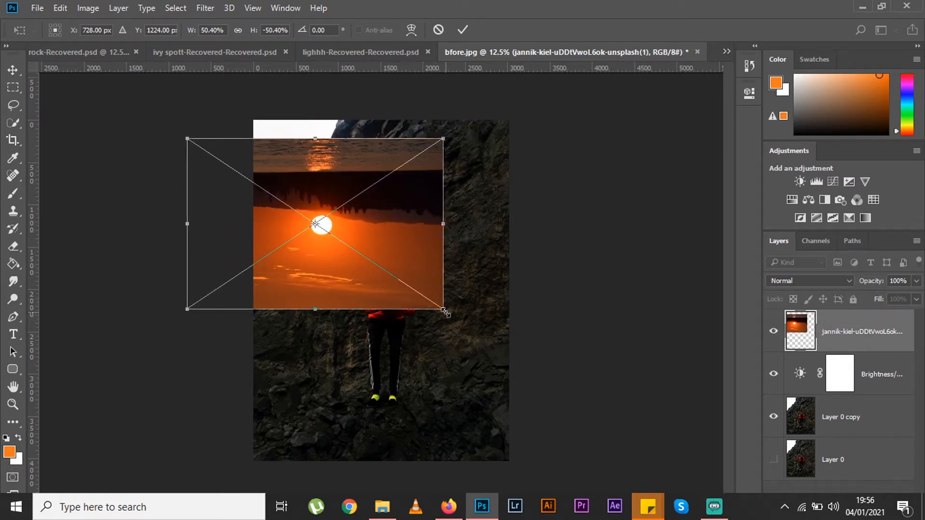
pyautogui.moveTo(444, 311); pyautogui.dragTo(496, 336)
pyautogui.moveTo(467, 269); pyautogui.dragTo(447, 188)
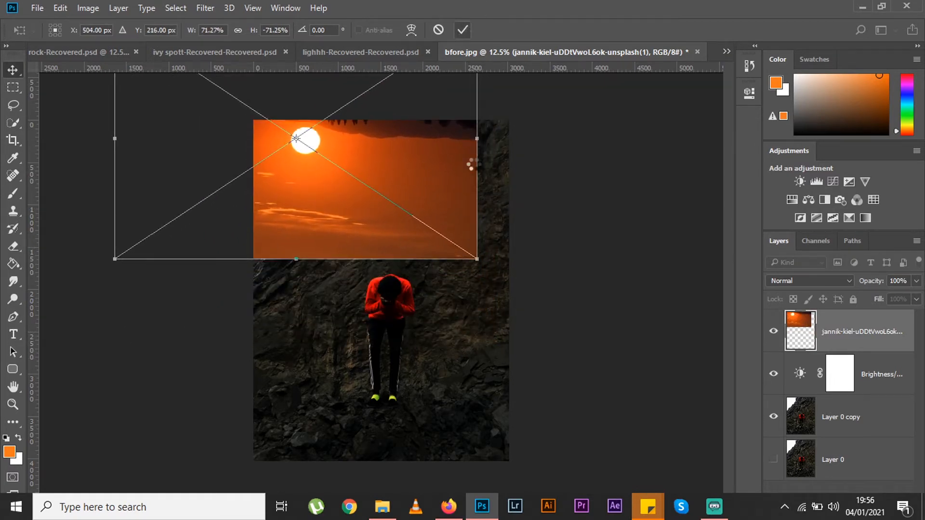
pyautogui.press('Return')
# Set the sunset layer's blend mode to Multiply and shift the layer slightly left.
pyautogui.click(809, 281)
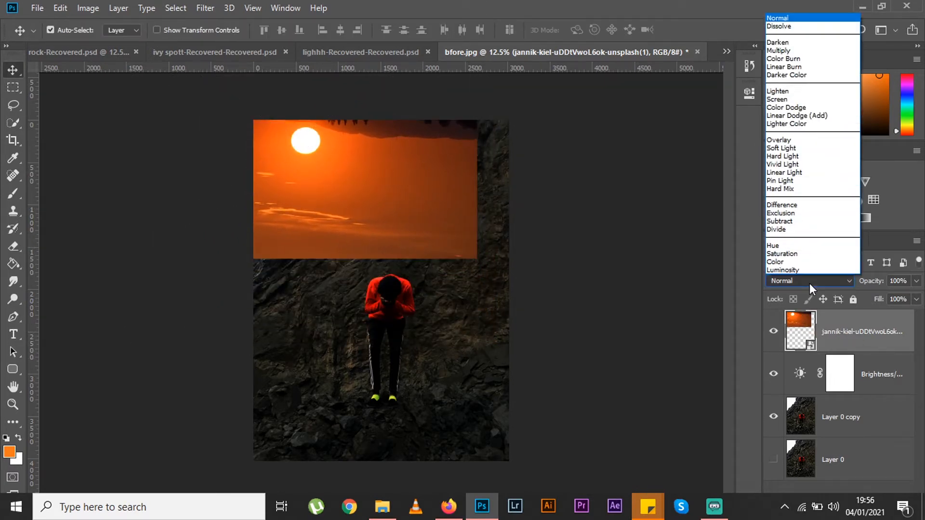
pyautogui.click(805, 51)
pyautogui.moveTo(304, 188)
pyautogui.mouseDown()
pyautogui.moveTo(294, 181)
pyautogui.moveTo(298, 188)
pyautogui.mouseUp()
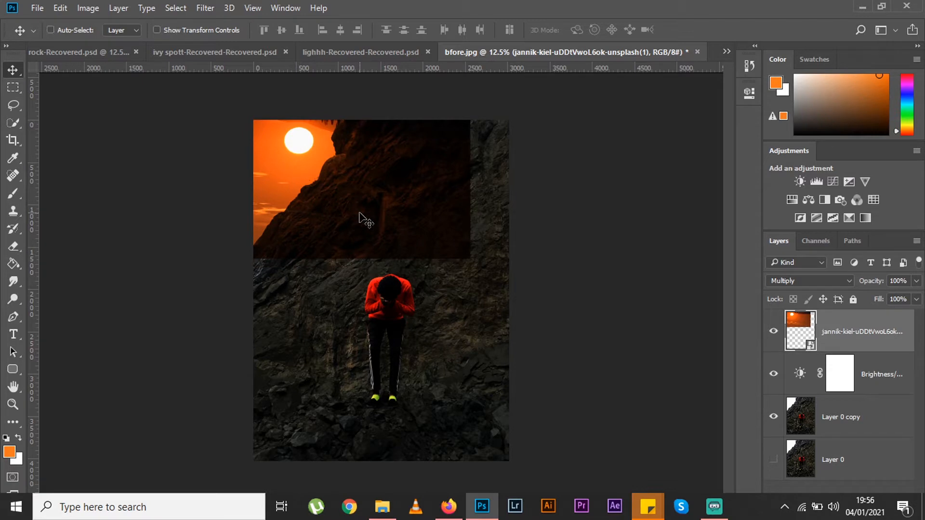
# Enlarge the sunset layer to about 80% and reposition it so the sun sits in the sky beside the rock.
pyautogui.hotkey('ctrl', 't')
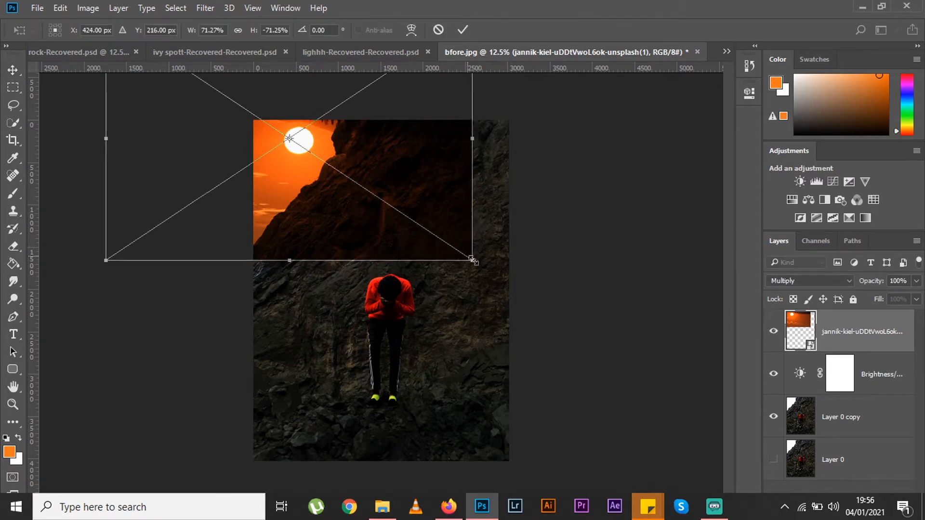
pyautogui.moveTo(472, 260); pyautogui.dragTo(490, 270)
pyautogui.moveTo(470, 188)
pyautogui.mouseDown()
pyautogui.moveTo(443, 174)
pyautogui.moveTo(466, 175)
pyautogui.mouseUp()
pyautogui.press('Return')
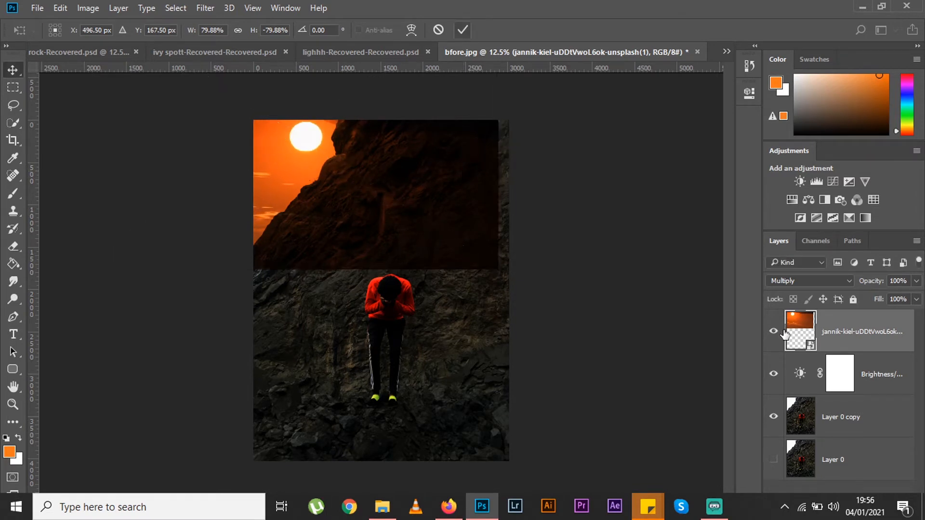
# Add a layer mask to the sunset layer.
pyautogui.press('super+Down')
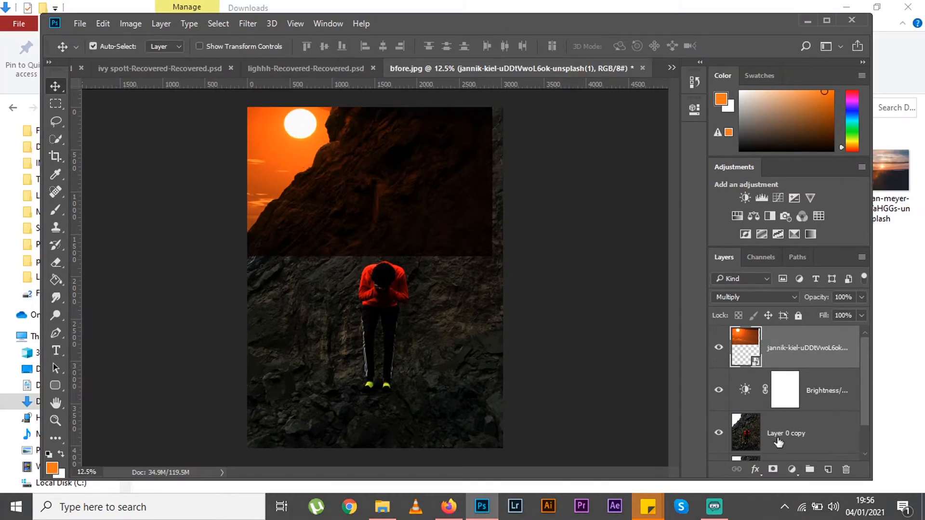
pyautogui.click(773, 470)
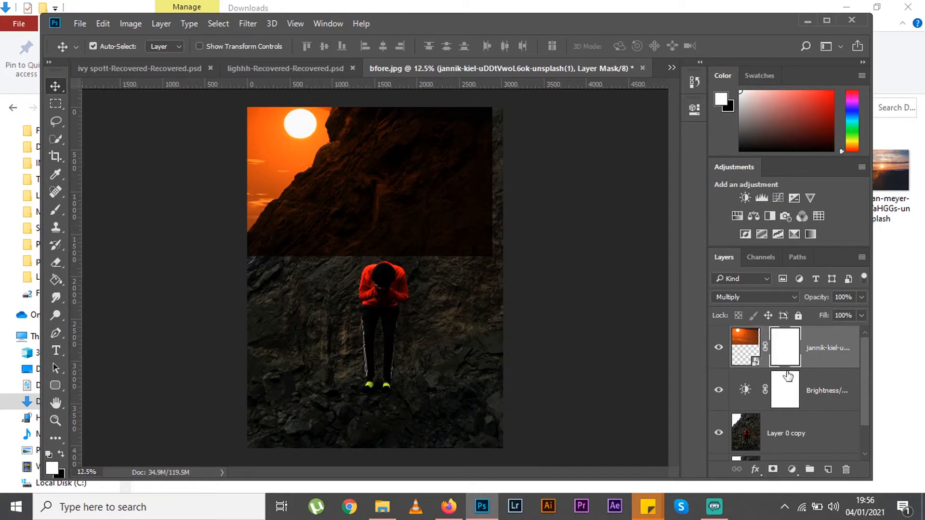
pyautogui.click(826, 21)
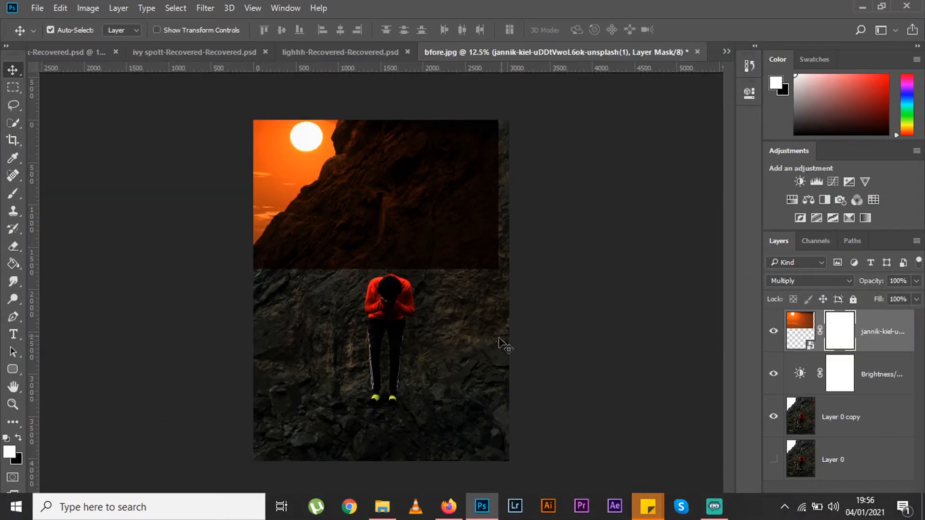
# Paint black on the sunset layer's mask over the cliff with a 1168 px brush at 100% flow.
pyautogui.press('b')
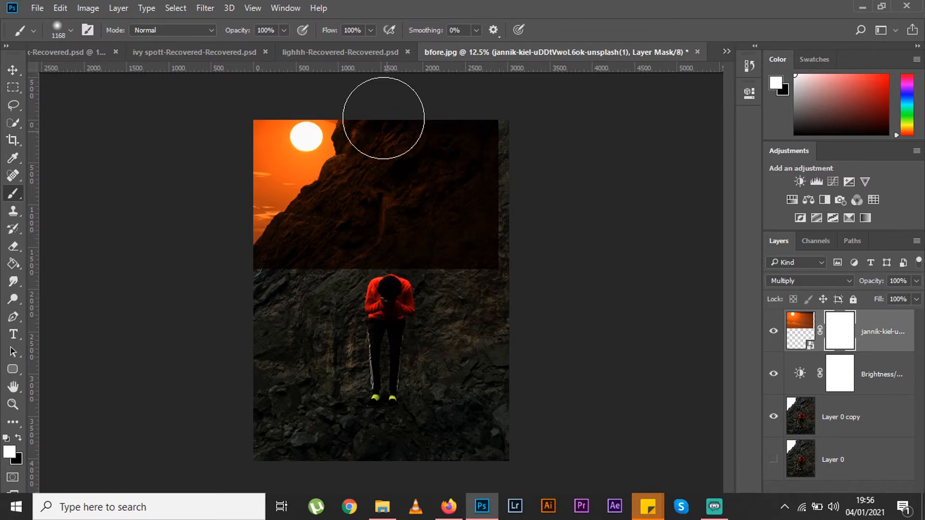
pyautogui.click(371, 30)
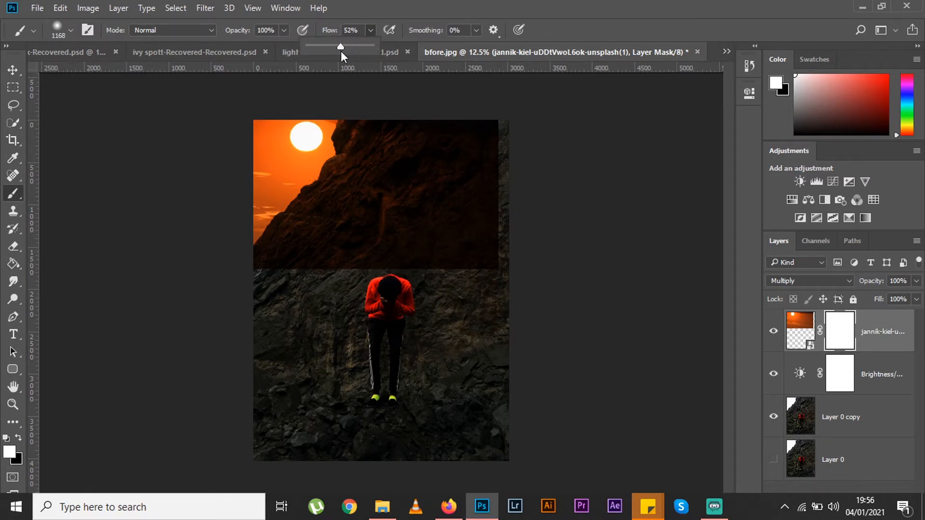
pyautogui.moveTo(339, 48); pyautogui.dragTo(380, 46)
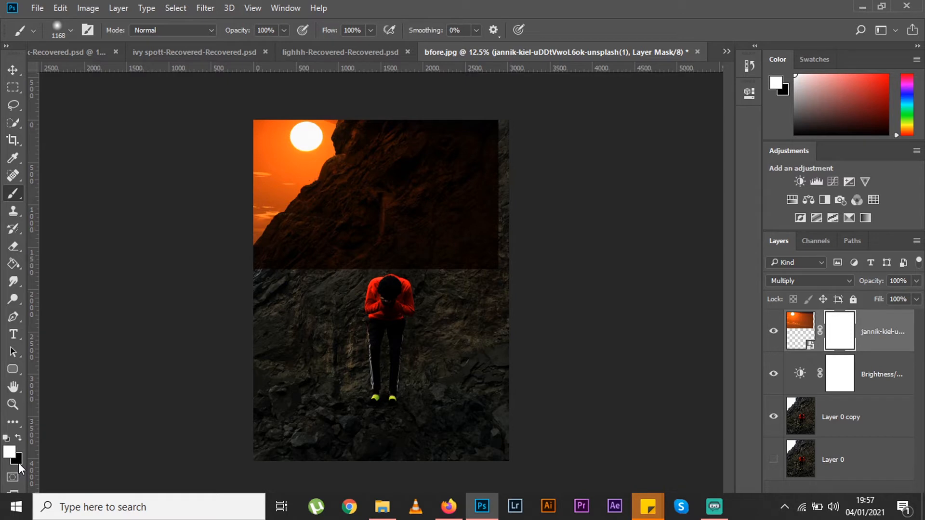
pyautogui.press('x')
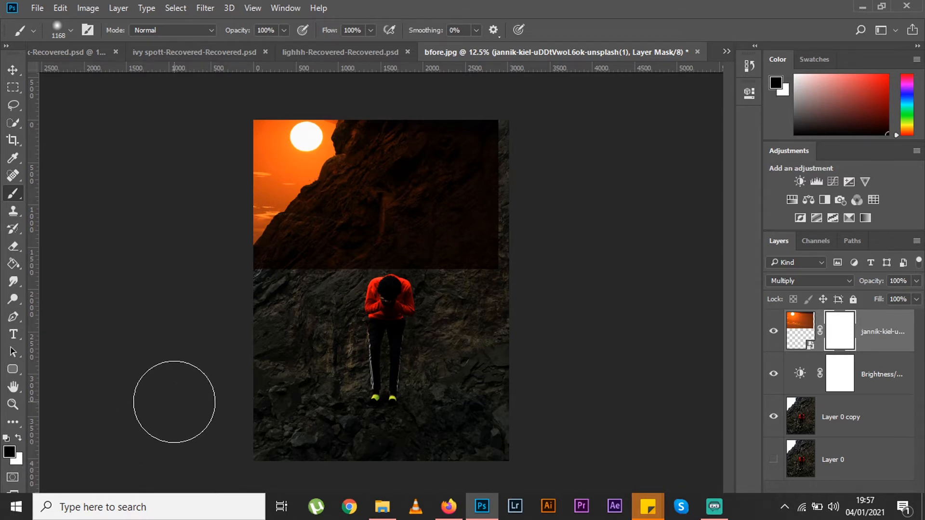
pyautogui.moveTo(497, 204)
pyautogui.mouseDown()
pyautogui.moveTo(420, 316)
pyautogui.moveTo(425, 227)
pyautogui.moveTo(413, 190)
pyautogui.moveTo(378, 144)
pyautogui.moveTo(365, 196)
pyautogui.moveTo(384, 227)
pyautogui.moveTo(297, 289)
pyautogui.moveTo(307, 274)
pyautogui.moveTo(289, 275)
pyautogui.mouseUp()
# Paint white on the sunset mask at 39% flow to restore the orange sky along the cliff edge.
pyautogui.press('x')
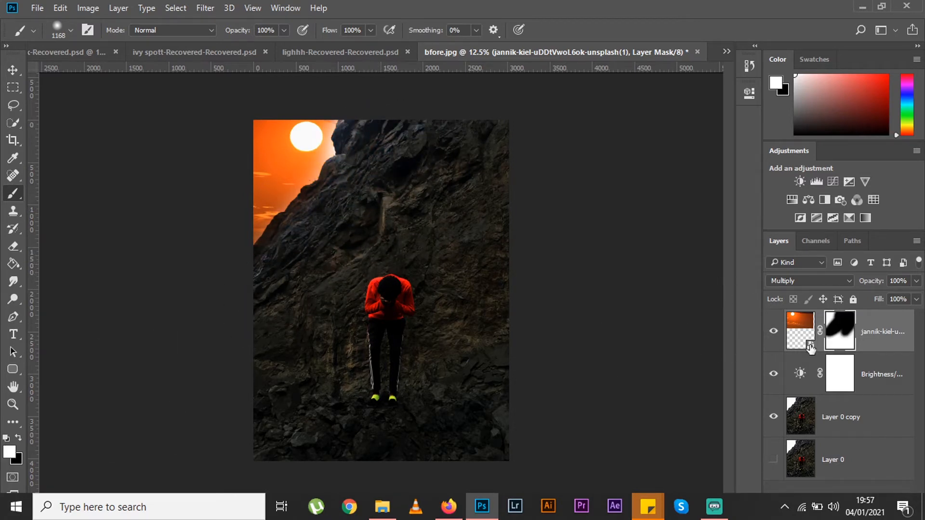
pyautogui.click(370, 30)
pyautogui.moveTo(335, 50); pyautogui.dragTo(332, 50)
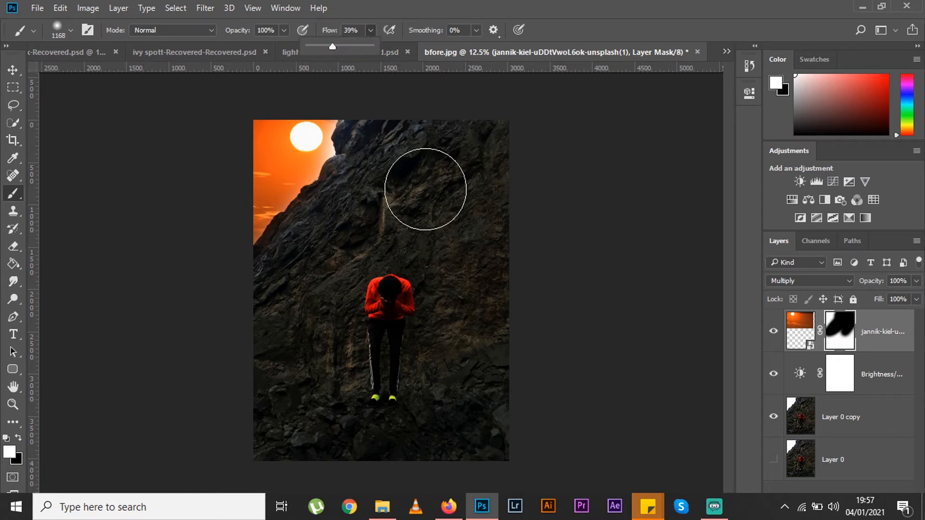
pyautogui.keyDown('alt'); pyautogui.rightClick(428, 198); pyautogui.keyUp('alt')
pyautogui.moveTo(429, 215)
pyautogui.mouseDown()
pyautogui.moveTo(429, 194)
pyautogui.moveTo(427, 207)
pyautogui.mouseUp()
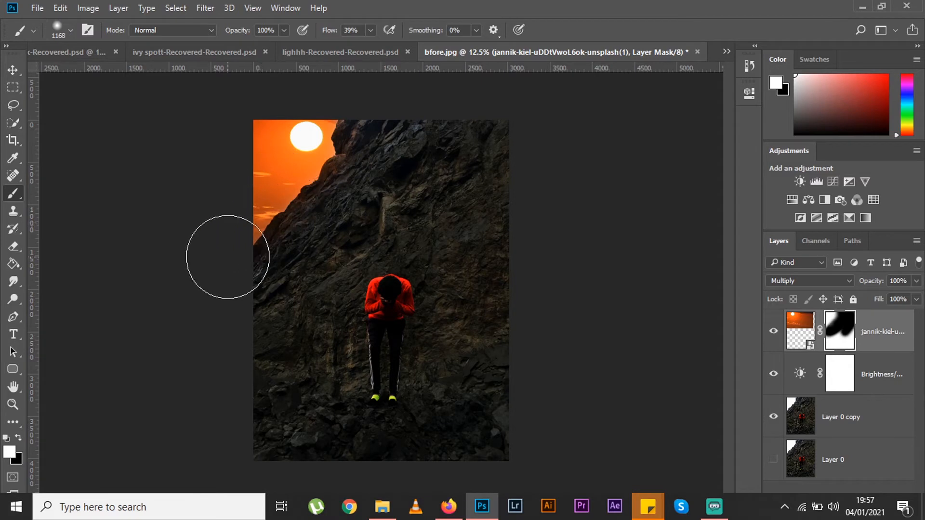
# Refine the sunset mask along the cliff slope with white and black strokes, using an 864 px brush at 17% flow.
pyautogui.press('[')
pyautogui.press('[')
pyautogui.press('[')
pyautogui.hotkey('shift', '1')
pyautogui.hotkey('shift', '7')
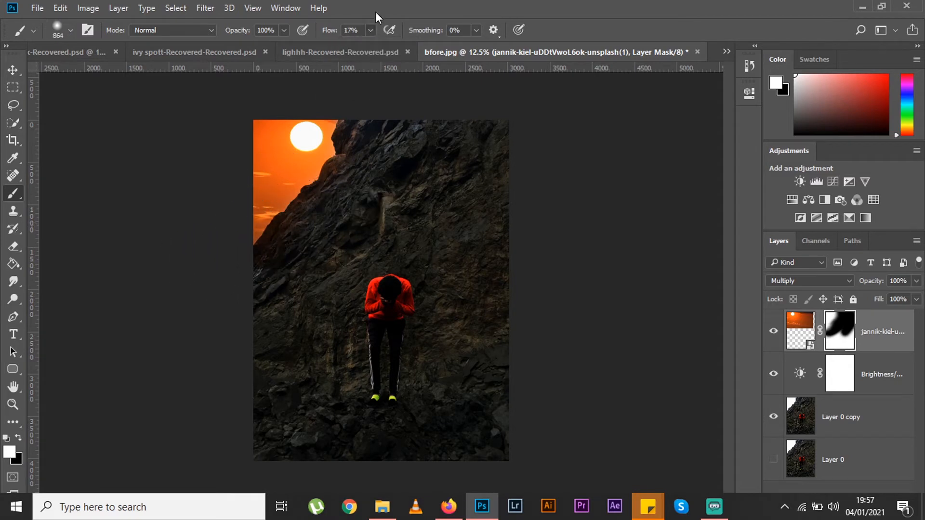
pyautogui.moveTo(302, 268)
pyautogui.mouseDown()
pyautogui.moveTo(357, 269)
pyautogui.moveTo(344, 262)
pyautogui.mouseUp()
pyautogui.press('x')
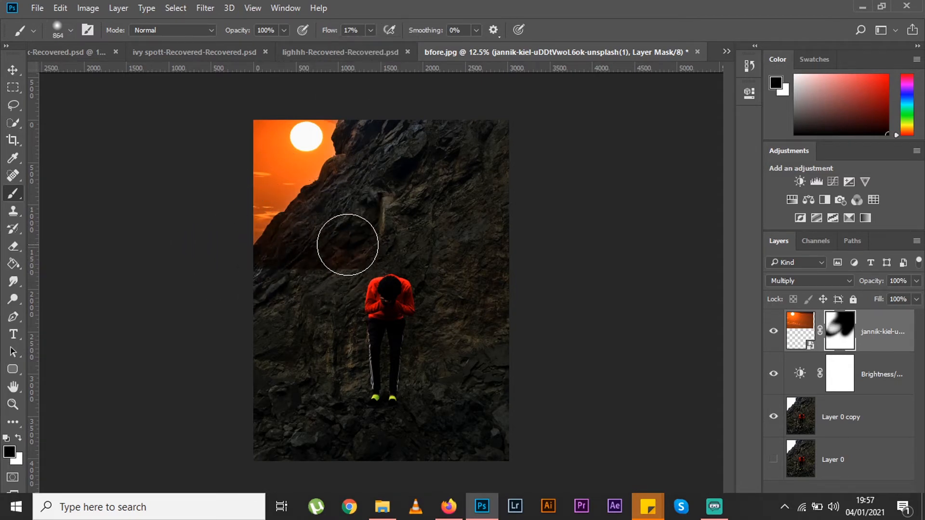
pyautogui.moveTo(378, 114)
pyautogui.mouseDown()
pyautogui.moveTo(320, 227)
pyautogui.moveTo(270, 291)
pyautogui.mouseUp()
pyautogui.click(798, 328)
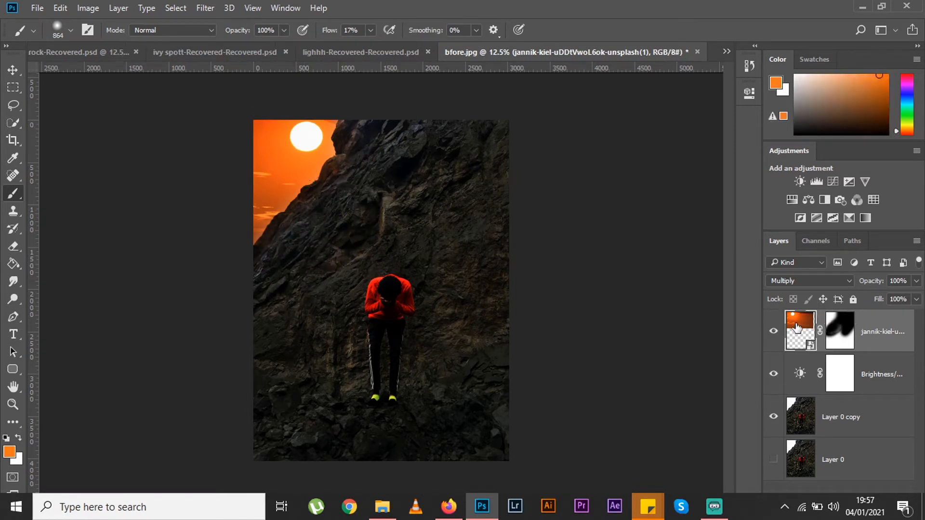
pyautogui.press('v')
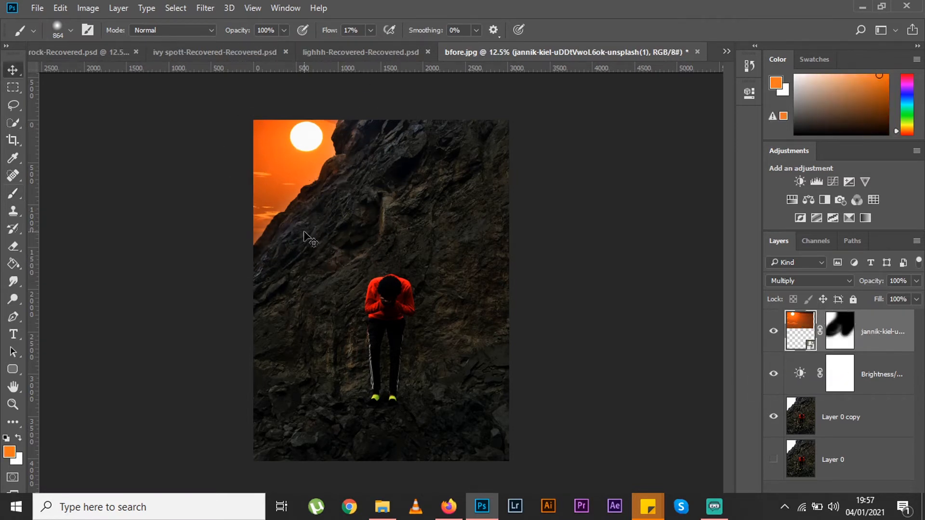
pyautogui.hotkey('ctrl', '\\')
pyautogui.press('d')
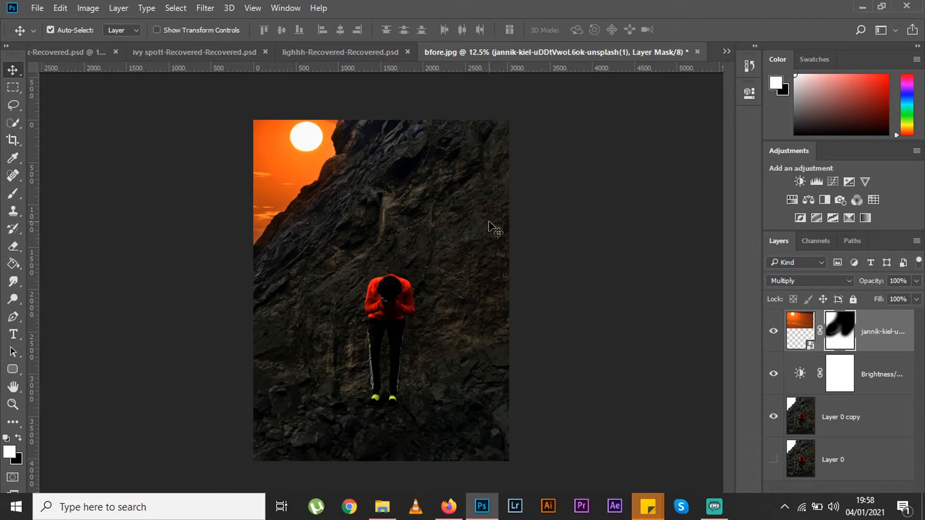
# Show the colour swatches and sample the sun's colour in the sunset sky with the Eyedropper.
pyautogui.moveTo(13, 157); pyautogui.dragTo(59, 158)
pyautogui.click(60, 158)
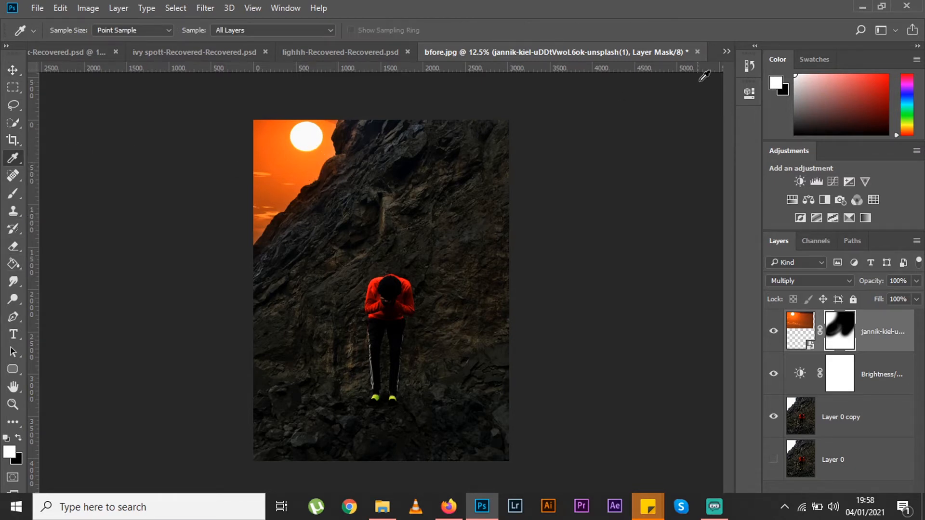
pyautogui.click(831, 57)
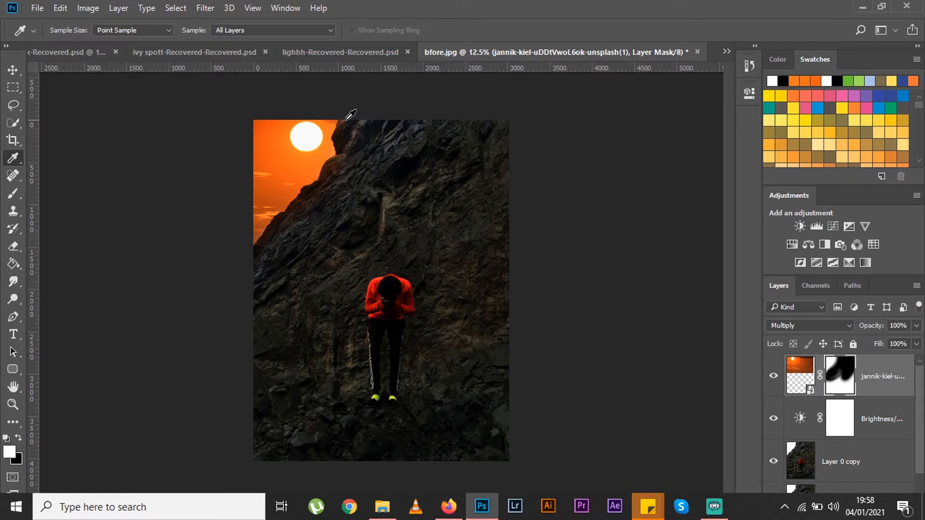
pyautogui.click(309, 133)
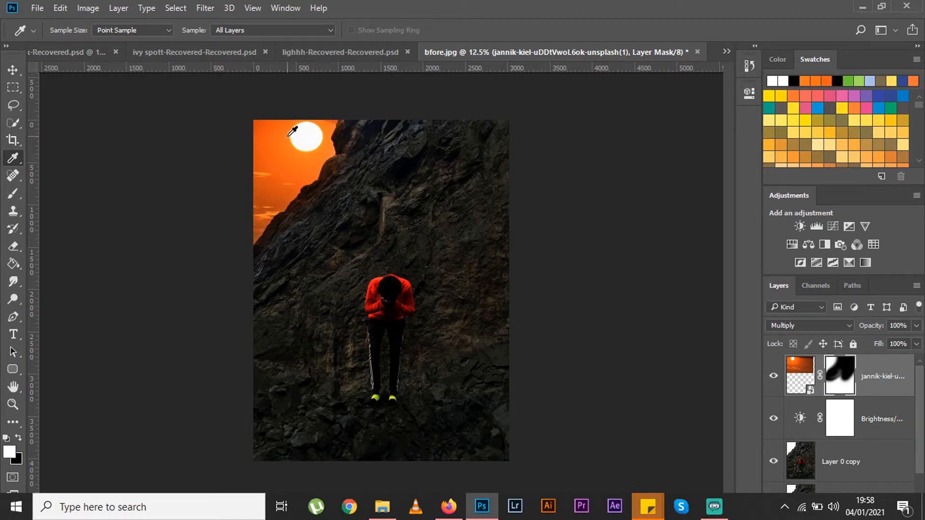
pyautogui.click(13, 70)
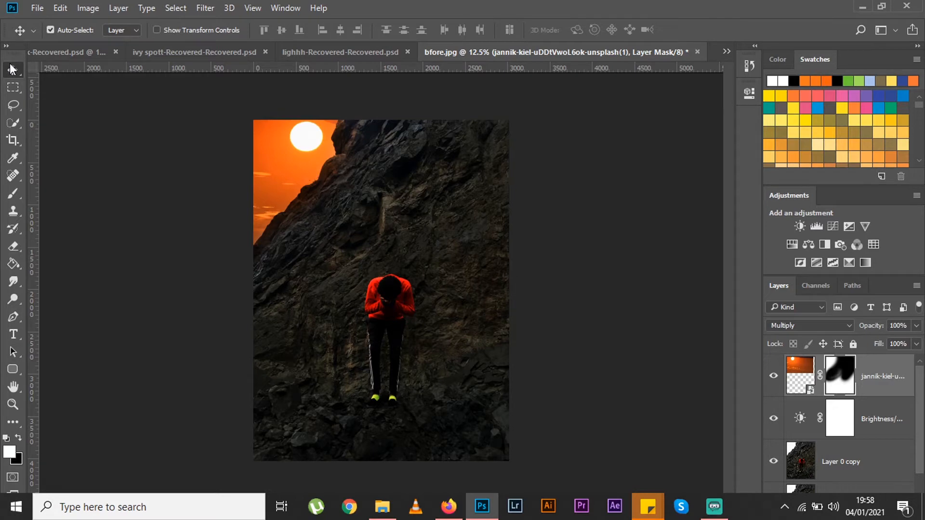
# Add a Gradient Fill layer with a linear orange-to-transparent gradient angled at -50.71°.
pyautogui.click(841, 481)
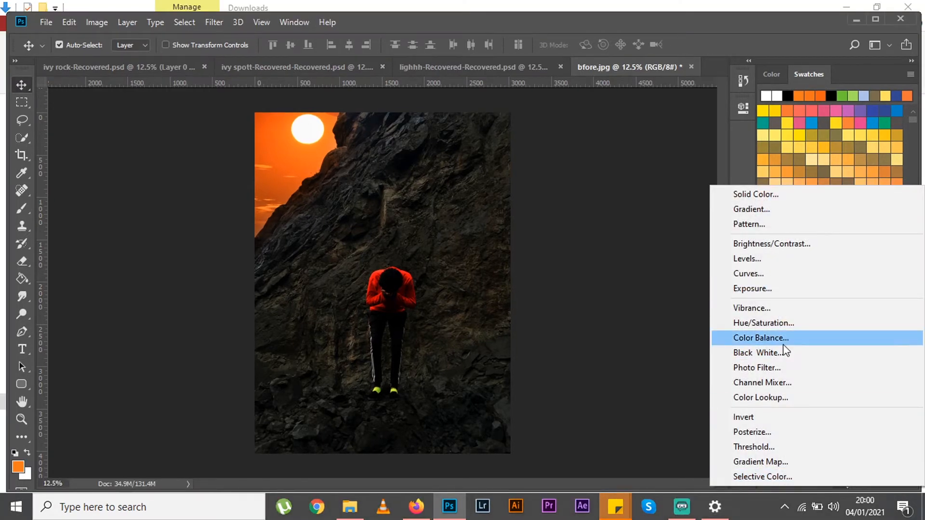
pyautogui.click(768, 208)
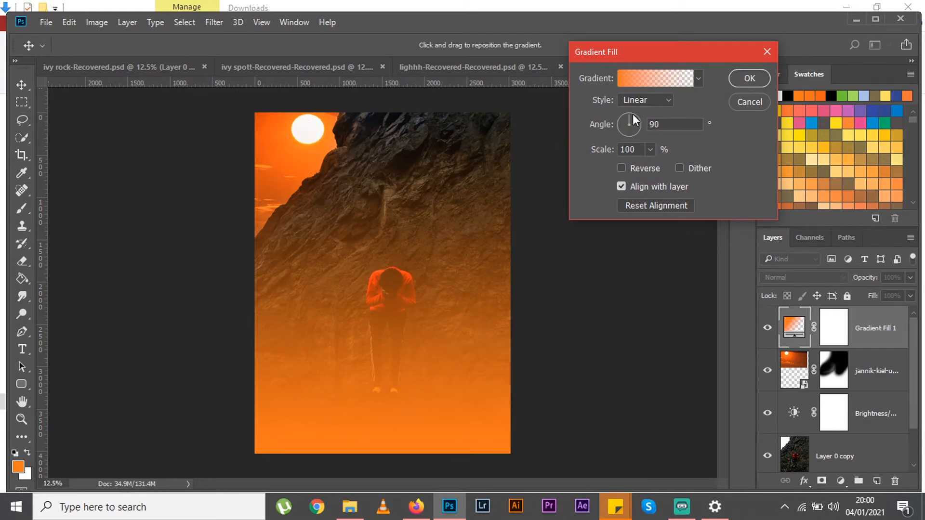
pyautogui.moveTo(629, 113); pyautogui.dragTo(651, 118)
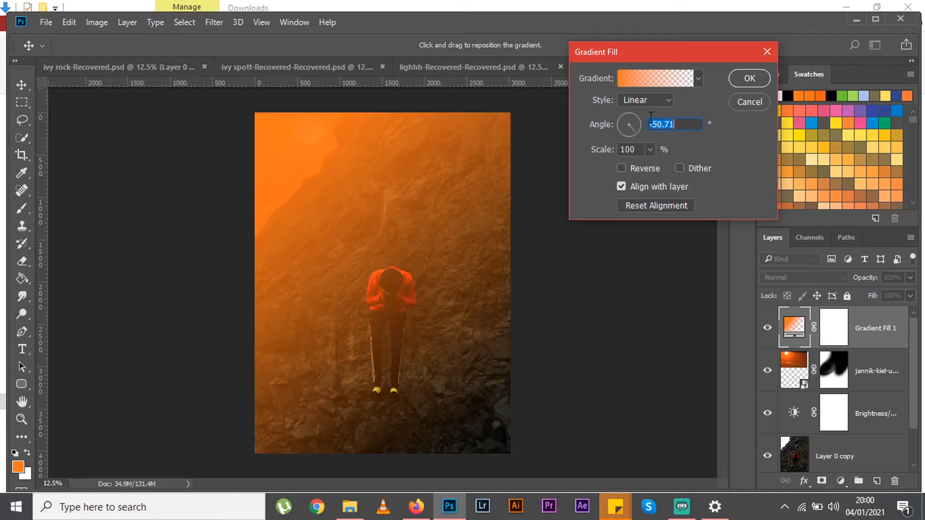
# Keep orange #fe7917 for both colour stops of the gradient and apply the Gradient Fill.
pyautogui.click(646, 73)
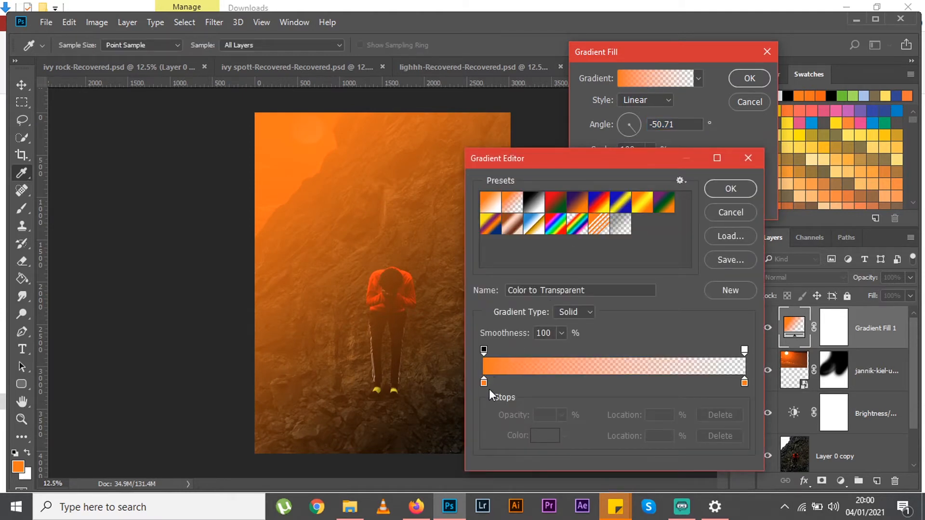
pyautogui.click(484, 383)
pyautogui.click(546, 436)
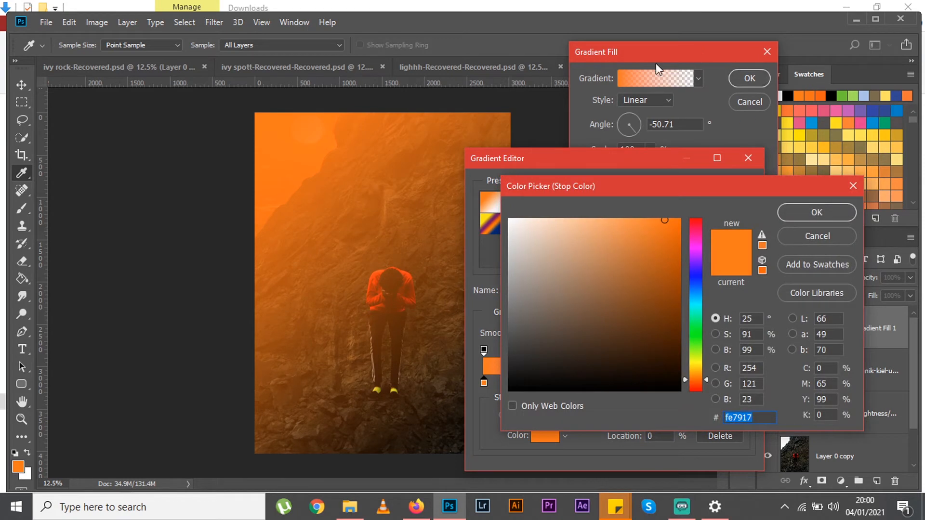
pyautogui.click(800, 217)
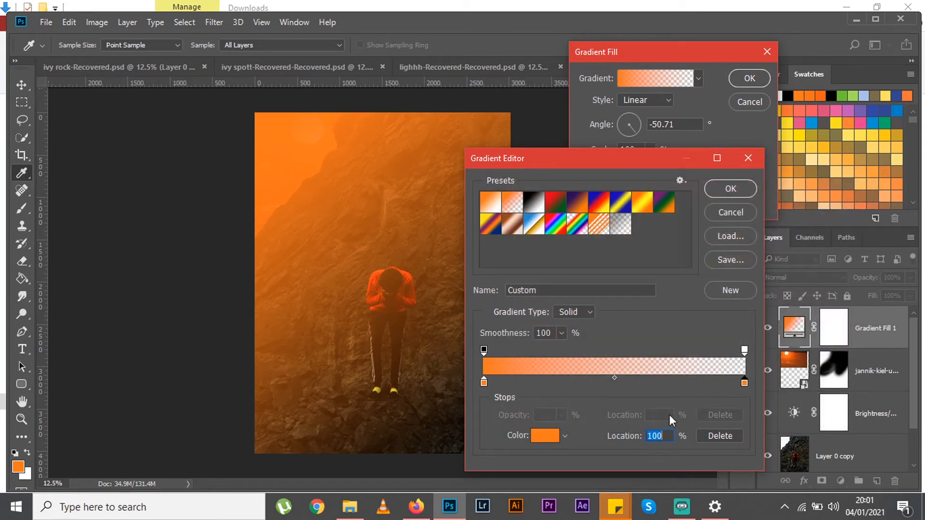
pyautogui.click(548, 436)
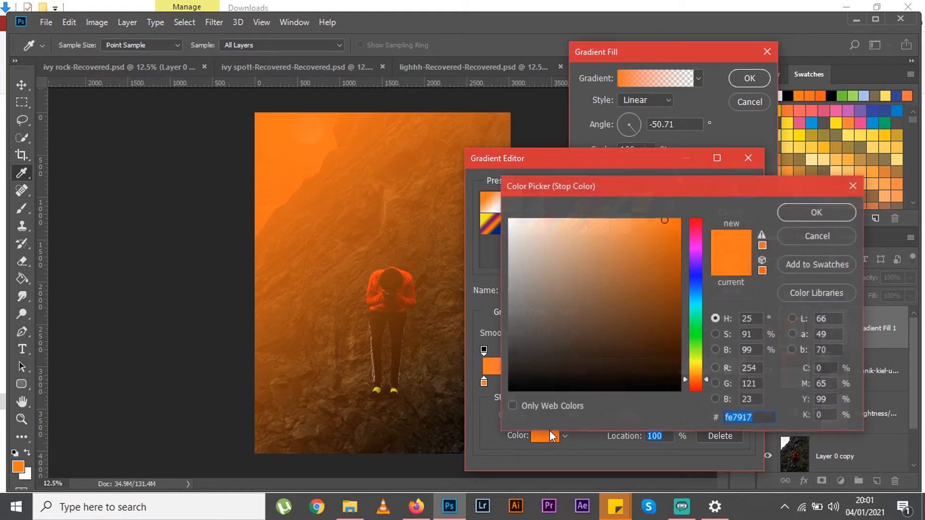
pyautogui.click(798, 97)
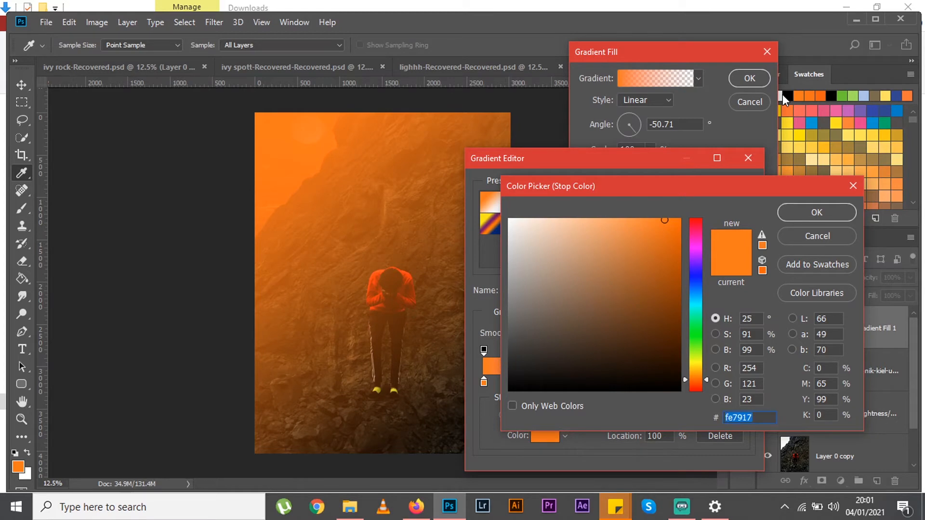
pyautogui.click(803, 217)
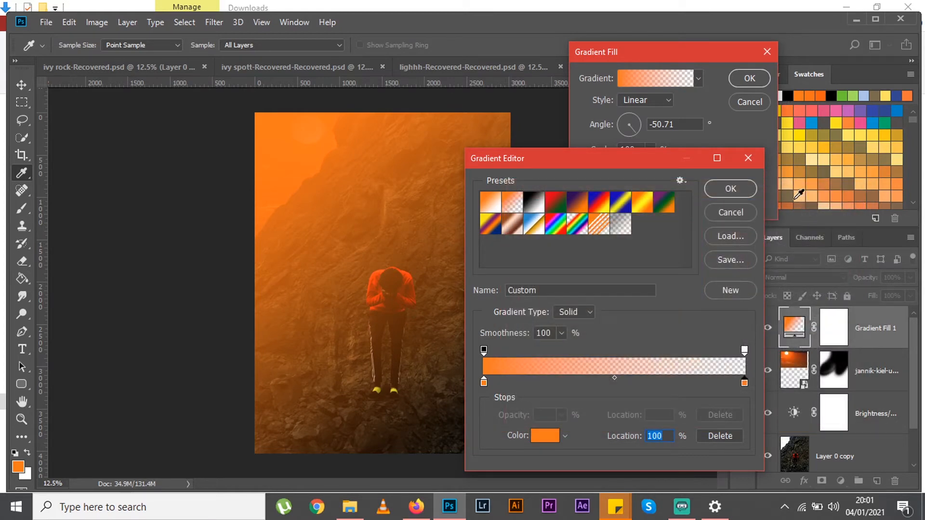
pyautogui.click(720, 195)
pyautogui.click(736, 80)
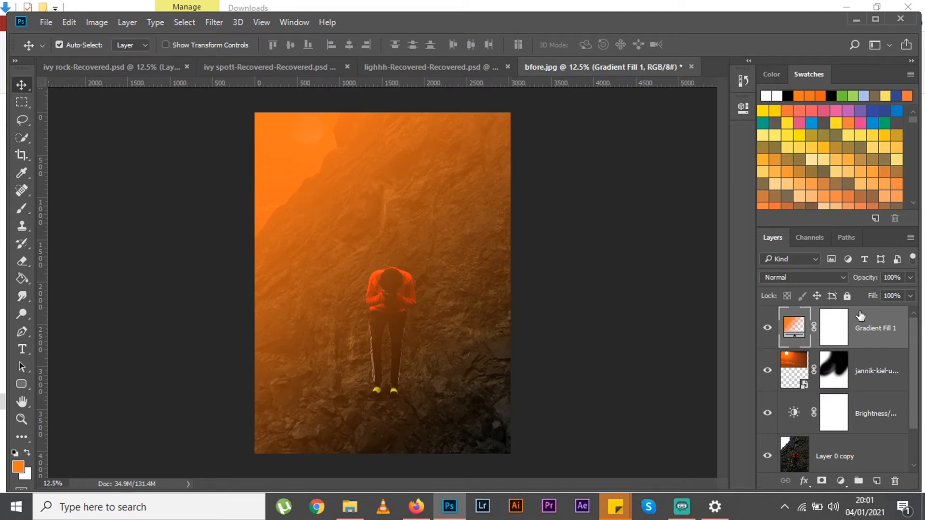
# Set the gradient layer's fill to 32% and opacity to 67%, and compare the image with the layer hidden and shown.
pyautogui.click(911, 296)
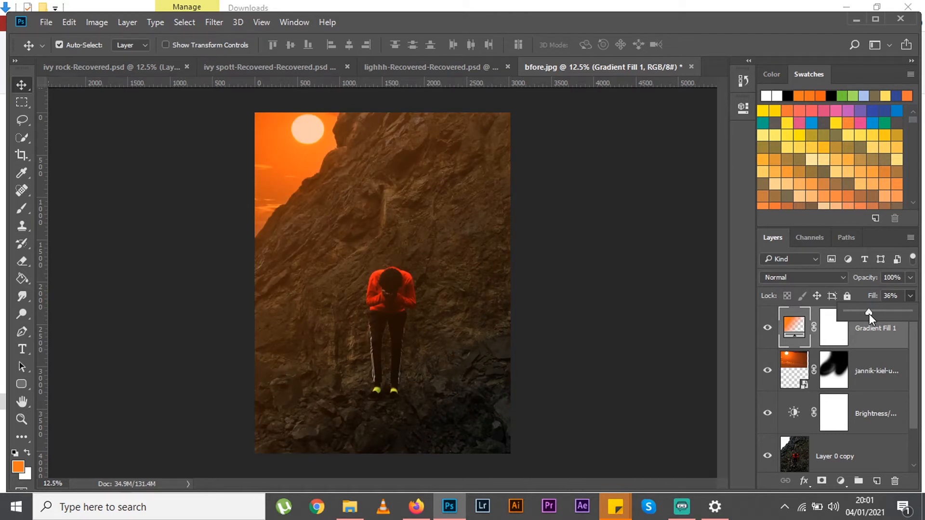
pyautogui.click(910, 278)
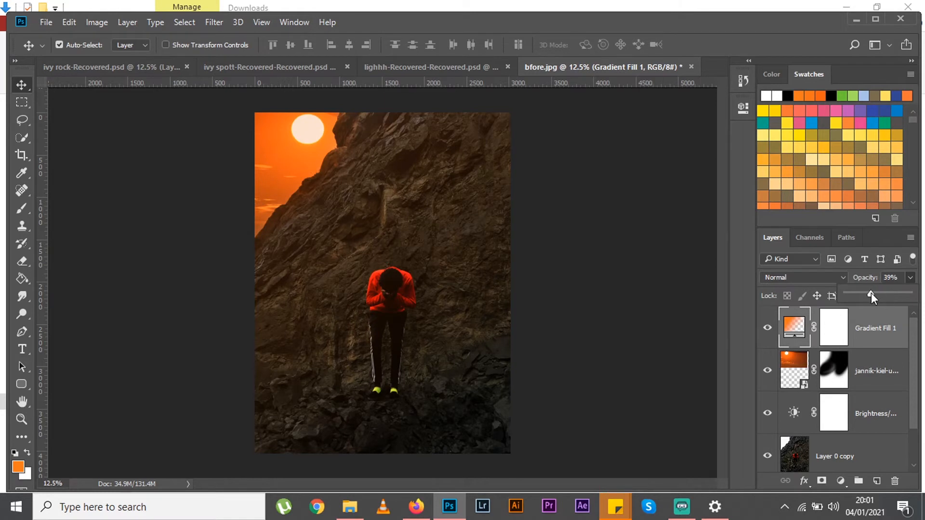
pyautogui.moveTo(878, 296); pyautogui.dragTo(891, 296)
pyautogui.click(909, 278)
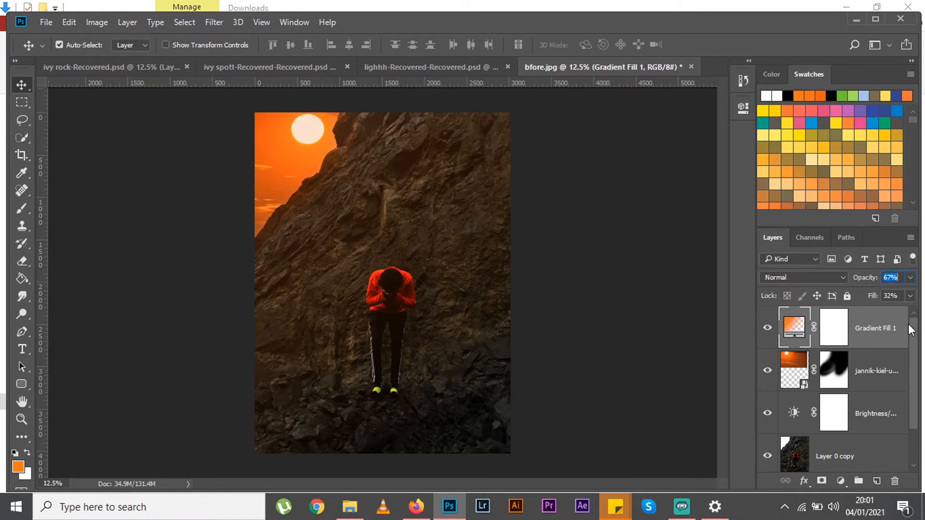
pyautogui.click(769, 331)
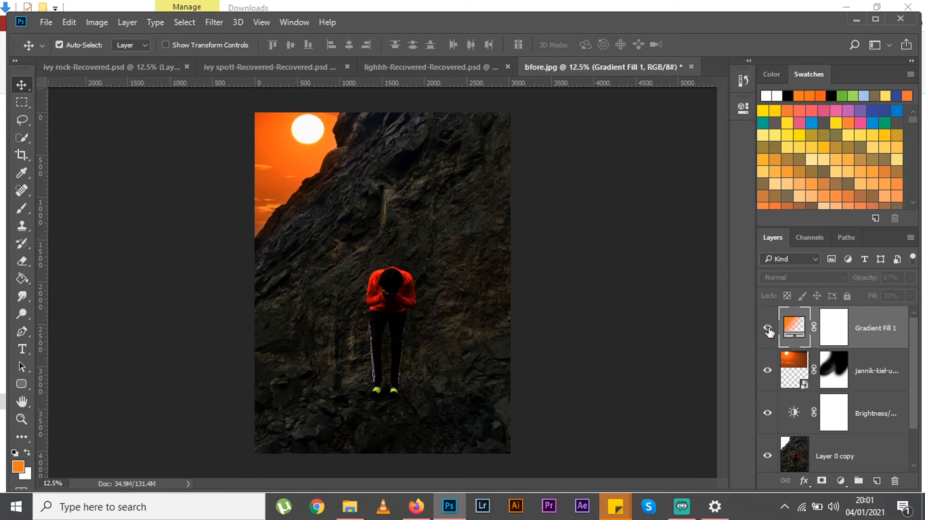
pyautogui.click(769, 330)
pyautogui.click(768, 330)
pyautogui.click(769, 330)
# Paint black on the gradient layer's mask over the cliff around the man at 17% flow, enlarging the brush to 2272 px.
pyautogui.click(831, 331)
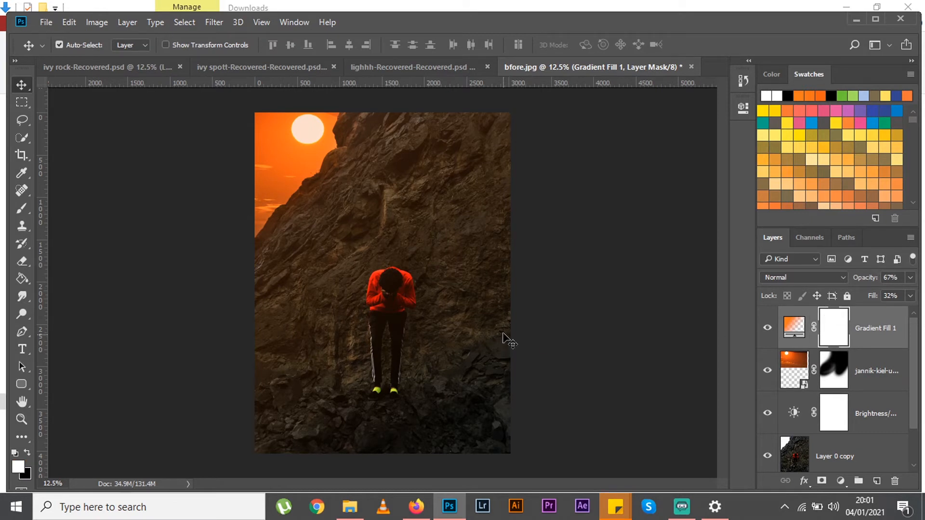
pyautogui.press('b')
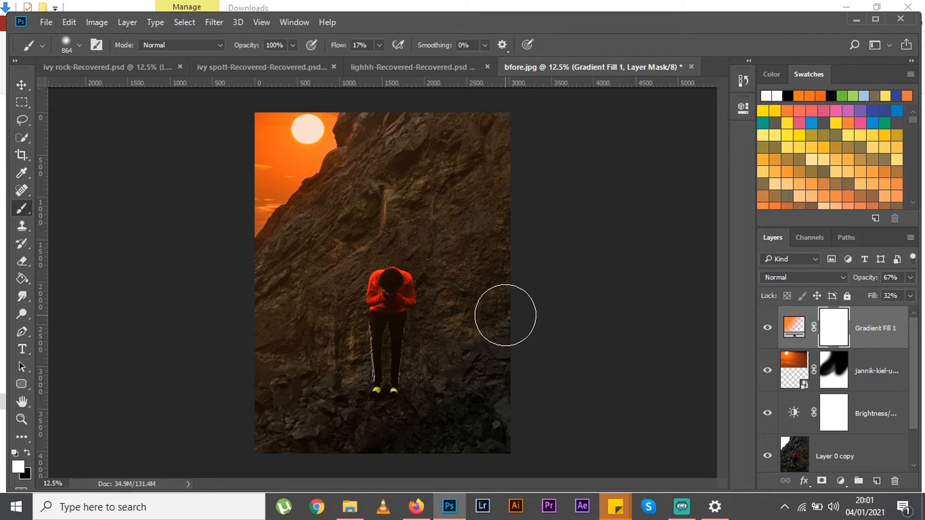
pyautogui.moveTo(488, 207)
pyautogui.mouseDown()
pyautogui.moveTo(460, 235)
pyautogui.moveTo(412, 320)
pyautogui.mouseUp()
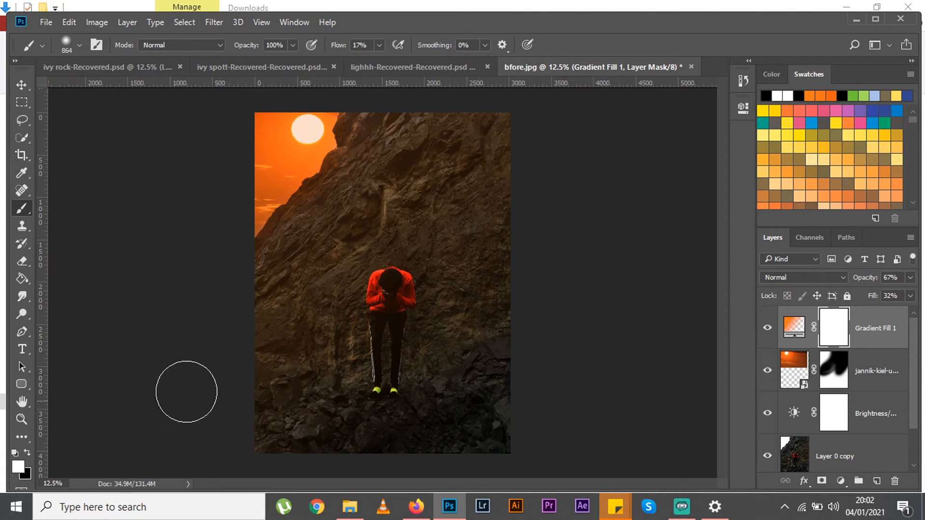
pyautogui.press('x')
pyautogui.moveTo(428, 292)
pyautogui.mouseDown()
pyautogui.moveTo(497, 221)
pyautogui.moveTo(481, 268)
pyautogui.moveTo(490, 192)
pyautogui.moveTo(477, 205)
pyautogui.mouseUp()
pyautogui.moveTo(396, 288)
pyautogui.mouseDown()
pyautogui.moveTo(446, 297)
pyautogui.moveTo(477, 205)
pyautogui.mouseUp()
pyautogui.rightClick(448, 296)
pyautogui.click(446, 264)
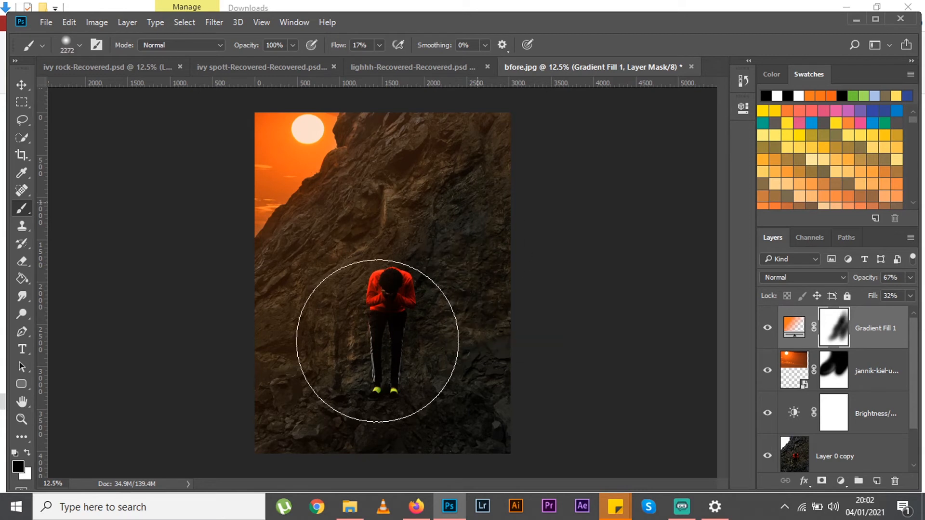
pyautogui.moveTo(439, 366); pyautogui.dragTo(447, 316)
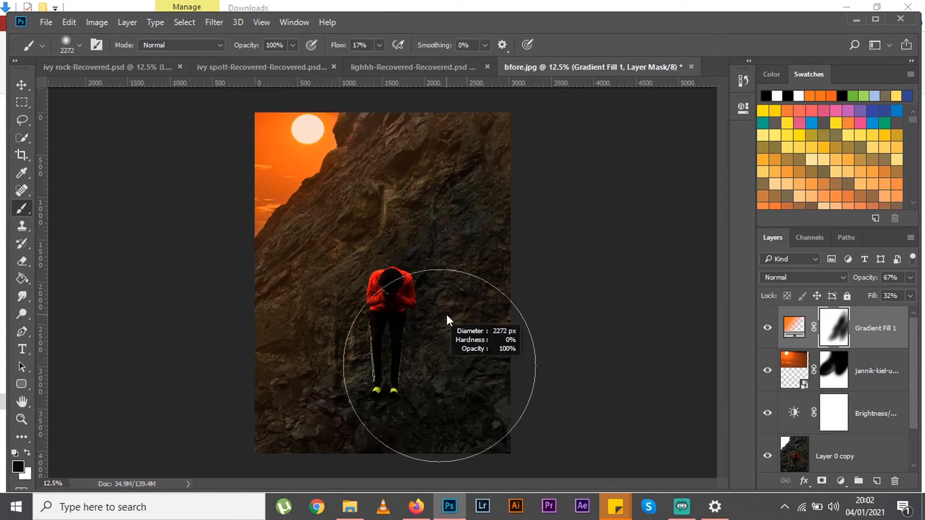
pyautogui.moveTo(522, 159); pyautogui.dragTo(402, 302)
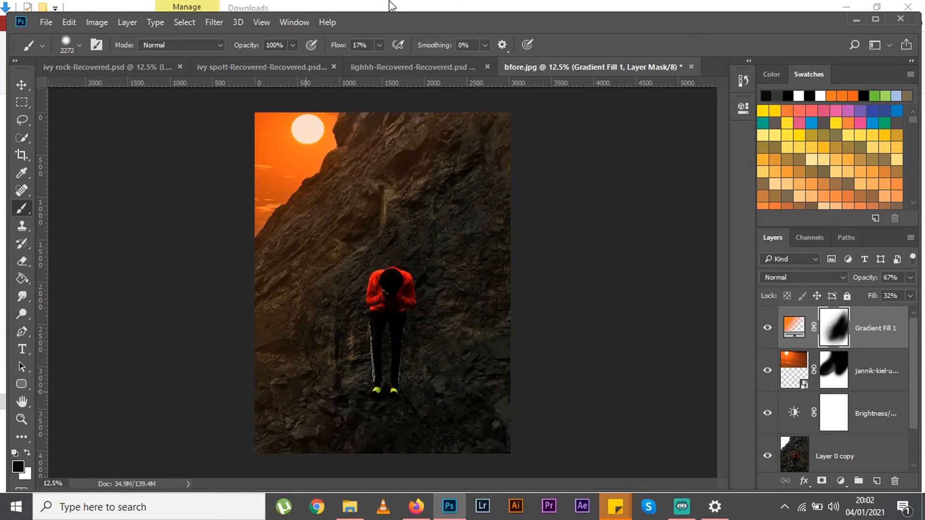
pyautogui.moveTo(382, 249)
pyautogui.mouseDown()
pyautogui.moveTo(288, 251)
pyautogui.moveTo(318, 250)
pyautogui.mouseUp()
# Paint black on the gradient mask across the rest of the cliff with a 768 px brush at 55% flow.
pyautogui.click(380, 44)
pyautogui.click(423, 22)
pyautogui.moveTo(417, 244)
pyautogui.mouseDown()
pyautogui.moveTo(382, 225)
pyautogui.moveTo(386, 248)
pyautogui.mouseUp()
pyautogui.moveTo(499, 148)
pyautogui.mouseDown()
pyautogui.moveTo(382, 192)
pyautogui.moveTo(299, 250)
pyautogui.mouseUp()
# Rework the gradient mask around the man with soft strokes, using a 1392 px brush at 21% flow.
pyautogui.click(379, 45)
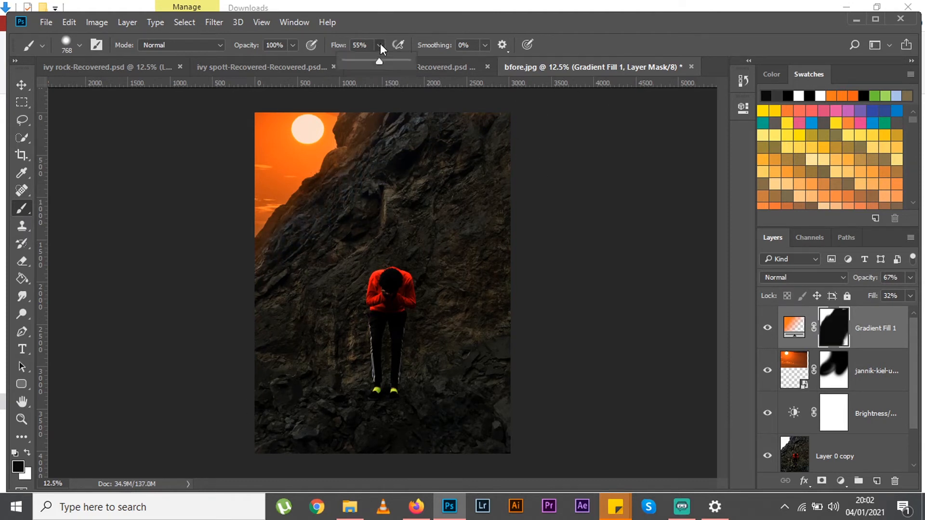
pyautogui.click(382, 24)
pyautogui.moveTo(412, 332)
pyautogui.mouseDown()
pyautogui.moveTo(412, 342)
pyautogui.moveTo(417, 321)
pyautogui.mouseUp()
pyautogui.moveTo(411, 363)
pyautogui.mouseDown()
pyautogui.moveTo(409, 385)
pyautogui.moveTo(450, 273)
pyautogui.mouseUp()
pyautogui.press('x')
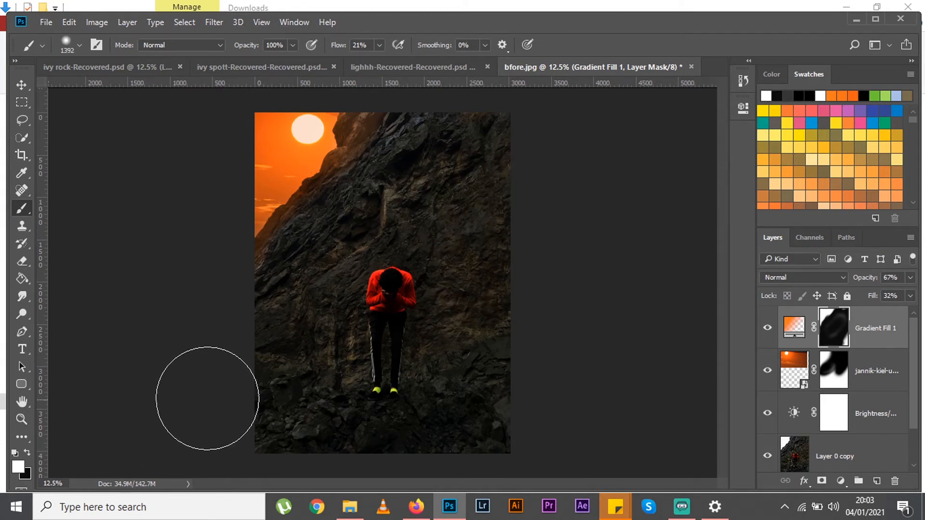
pyautogui.press('x')
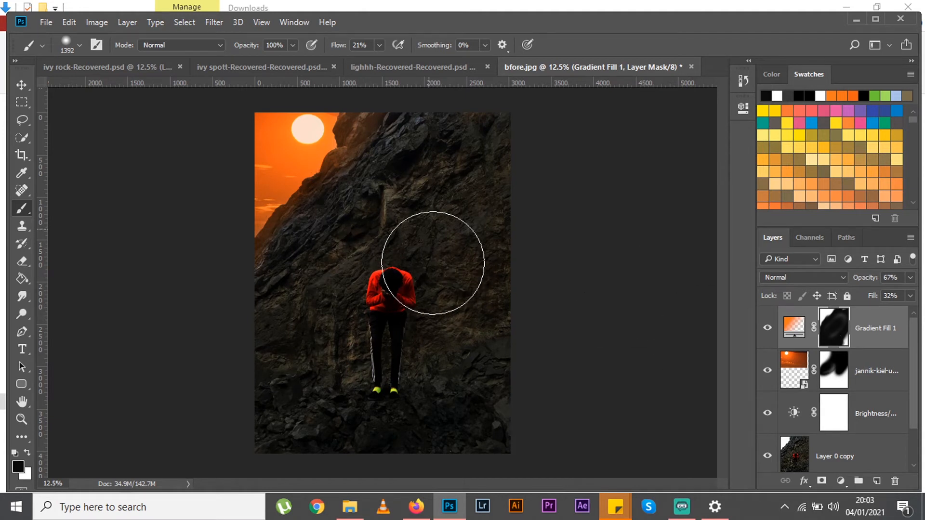
pyautogui.moveTo(315, 276)
pyautogui.mouseDown()
pyautogui.moveTo(341, 217)
pyautogui.moveTo(355, 223)
pyautogui.moveTo(438, 176)
pyautogui.moveTo(460, 301)
pyautogui.mouseUp()
# Paint white on the gradient mask over the man and the cliff to restore the orange tint.
pyautogui.press('x')
pyautogui.moveTo(385, 285); pyautogui.dragTo(392, 190)
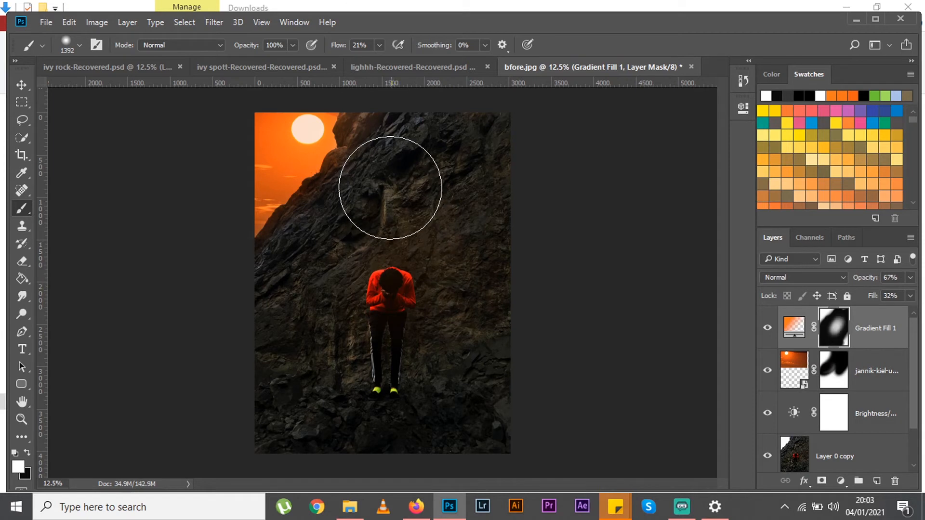
pyautogui.moveTo(475, 163)
pyautogui.mouseDown()
pyautogui.moveTo(450, 198)
pyautogui.moveTo(492, 340)
pyautogui.moveTo(306, 279)
pyautogui.moveTo(298, 337)
pyautogui.moveTo(454, 221)
pyautogui.moveTo(458, 149)
pyautogui.moveTo(496, 274)
pyautogui.moveTo(483, 388)
pyautogui.moveTo(393, 449)
pyautogui.moveTo(320, 417)
pyautogui.moveTo(401, 415)
pyautogui.moveTo(421, 194)
pyautogui.mouseUp()
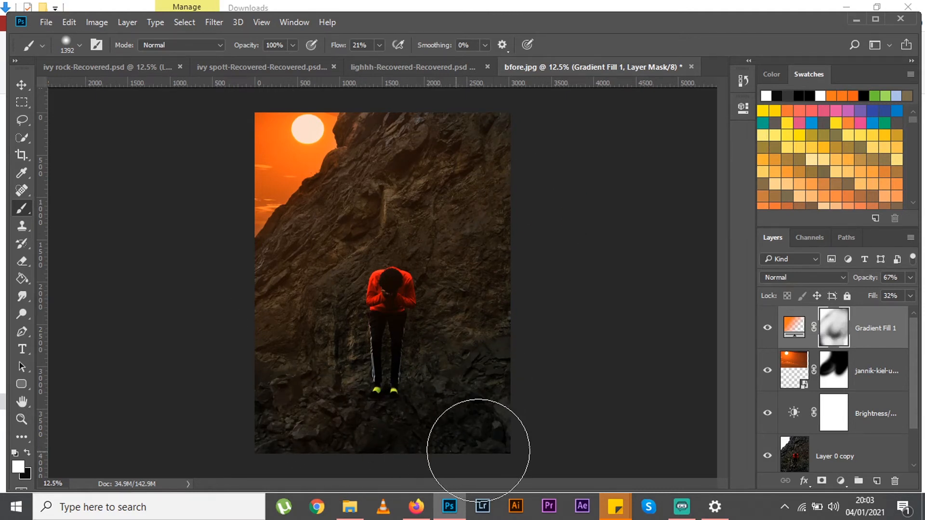
# Lower the gradient layer's opacity to 35%, maximize the window and compare the composite with the Layer 0 copy photo alone.
pyautogui.click(21, 82)
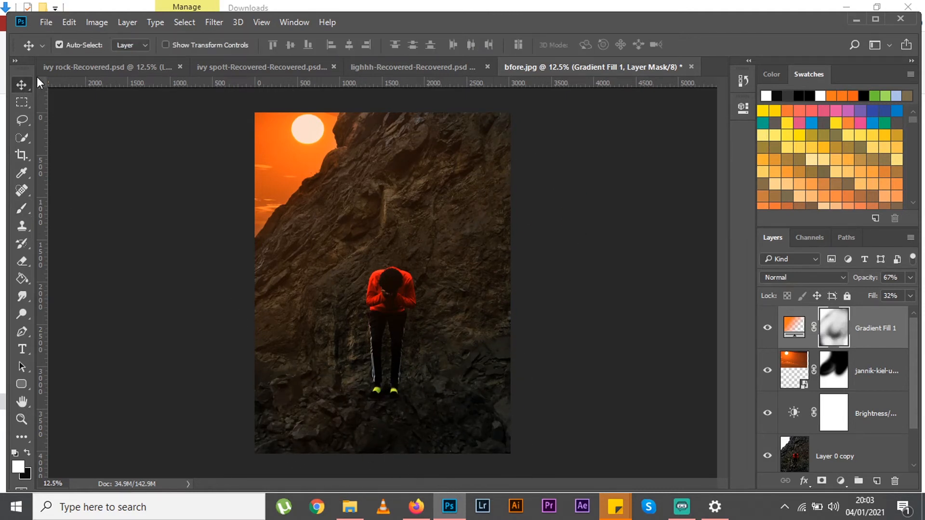
pyautogui.click(910, 278)
pyautogui.moveTo(886, 294); pyautogui.dragTo(854, 296)
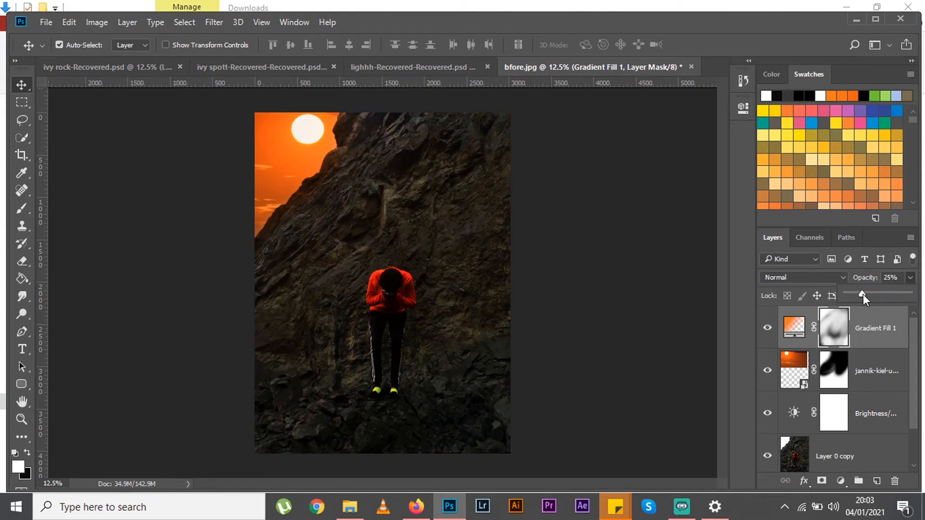
pyautogui.click(875, 19)
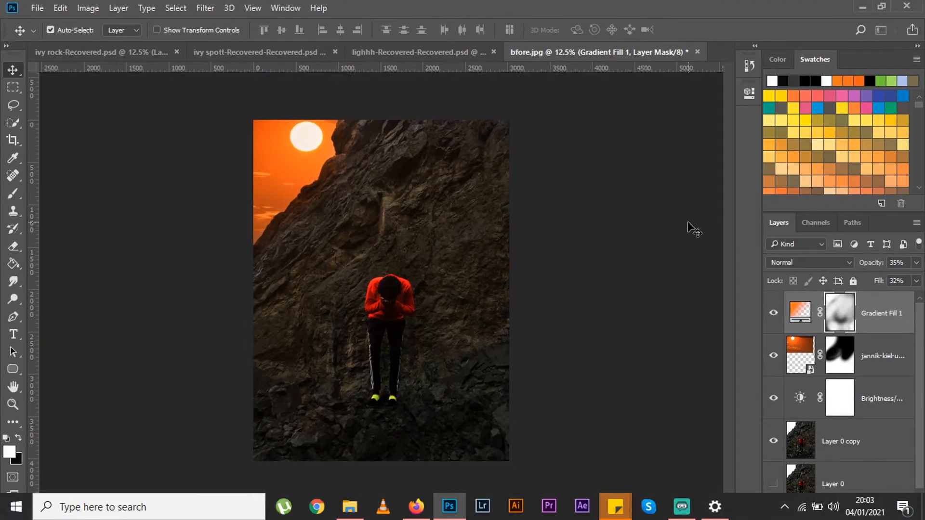
pyautogui.keyDown('alt'); pyautogui.click(773, 440); pyautogui.keyUp('alt')
pyautogui.keyDown('alt'); pyautogui.click(774, 441); pyautogui.keyUp('alt')
pyautogui.scroll(-1, 827, 361)
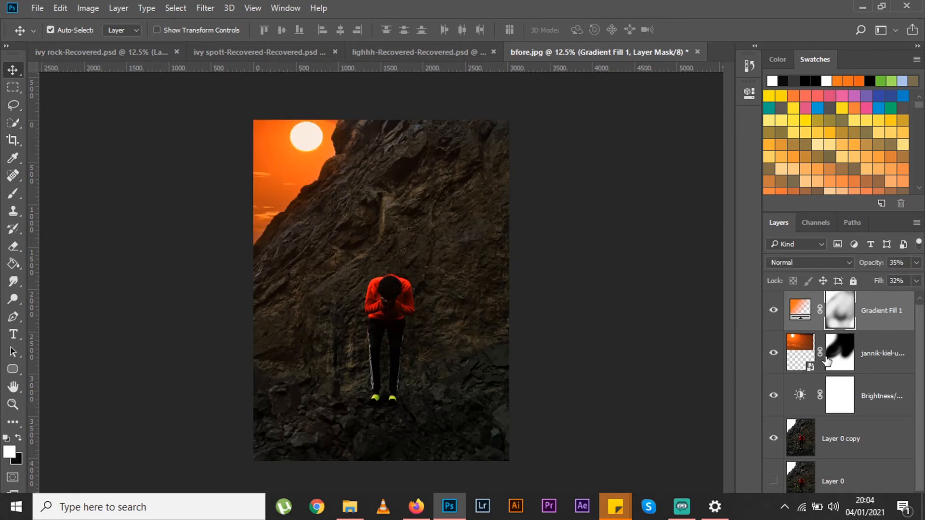
# Delete the gradient fill and sunset layers, and select the Brightness/Contrast adjustment.
pyautogui.keyDown('shift'); pyautogui.click(827, 362); pyautogui.keyUp('shift')
pyautogui.press('Delete')
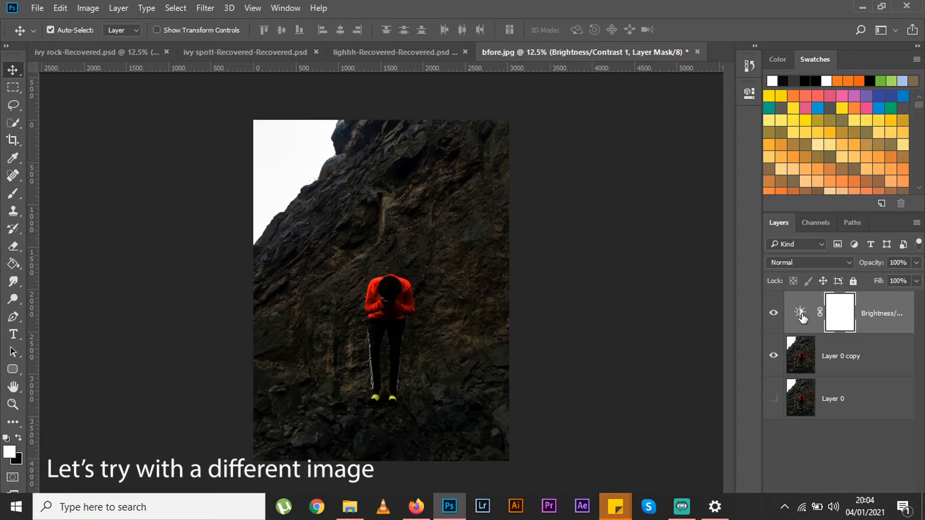
pyautogui.click(800, 314)
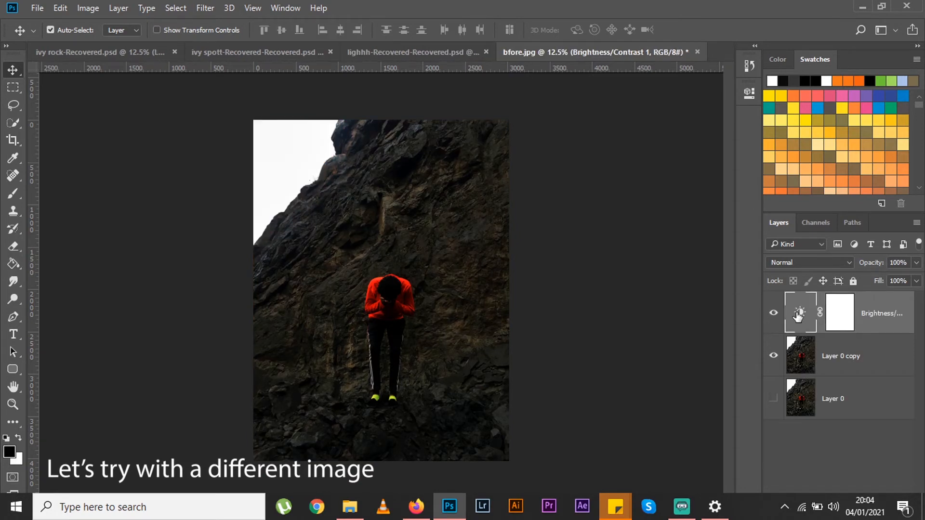
# Place the adventure-asia-background-733174 image from the Downloads folder, scaled to about 121% over the upper part of the photo.
pyautogui.click(351, 507)
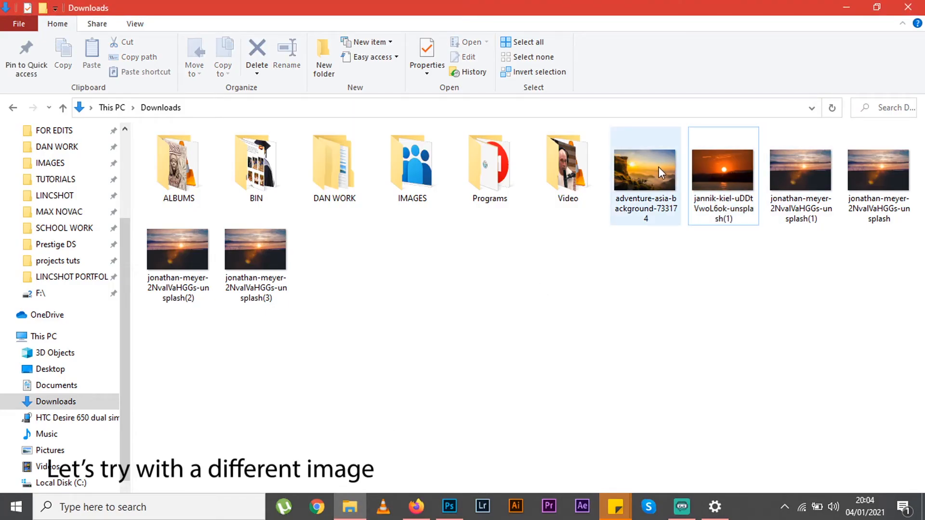
pyautogui.click(658, 167)
pyautogui.moveTo(632, 164); pyautogui.dragTo(398, 183)
pyautogui.moveTo(466, 267); pyautogui.dragTo(516, 306)
pyautogui.moveTo(458, 206)
pyautogui.mouseDown()
pyautogui.moveTo(471, 210)
pyautogui.moveTo(464, 208)
pyautogui.mouseUp()
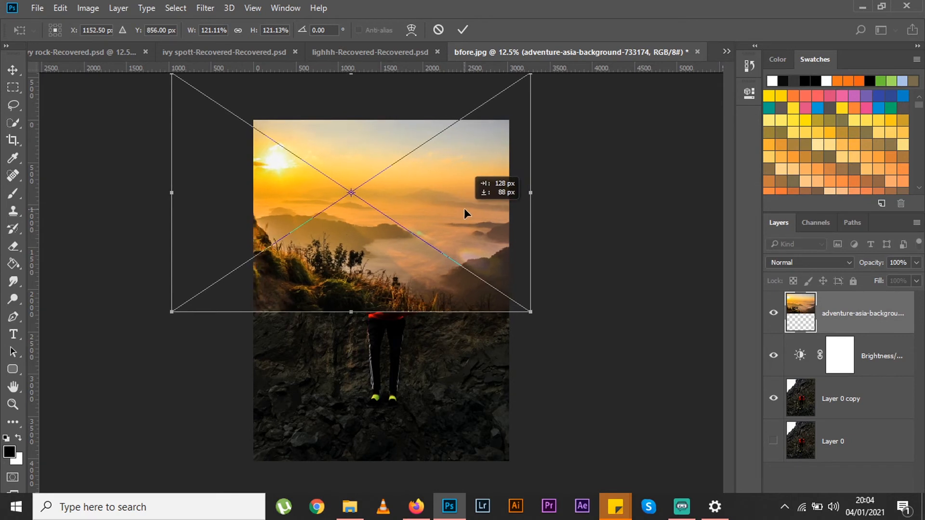
pyautogui.click(462, 30)
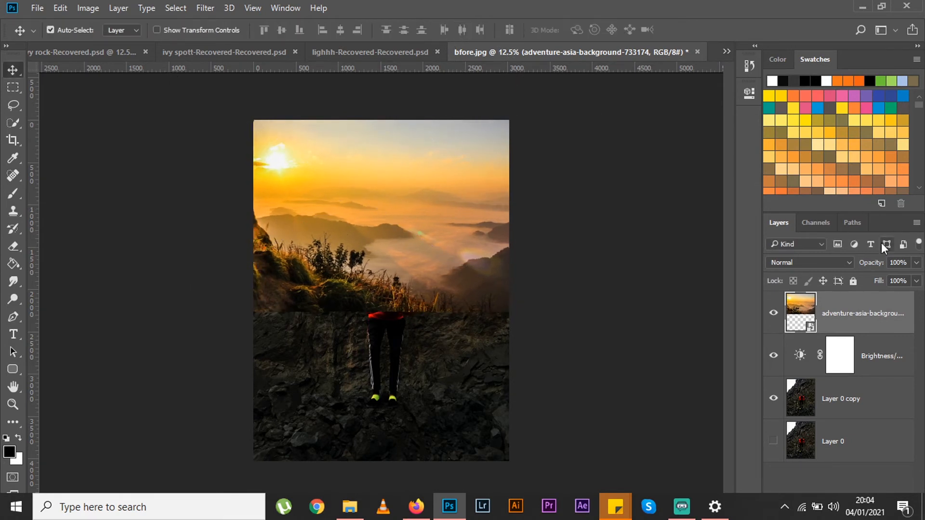
# Blend the placed sunrise layer with Multiply, enlarge it to about 138% and move the sun into the open sky.
pyautogui.click(834, 265)
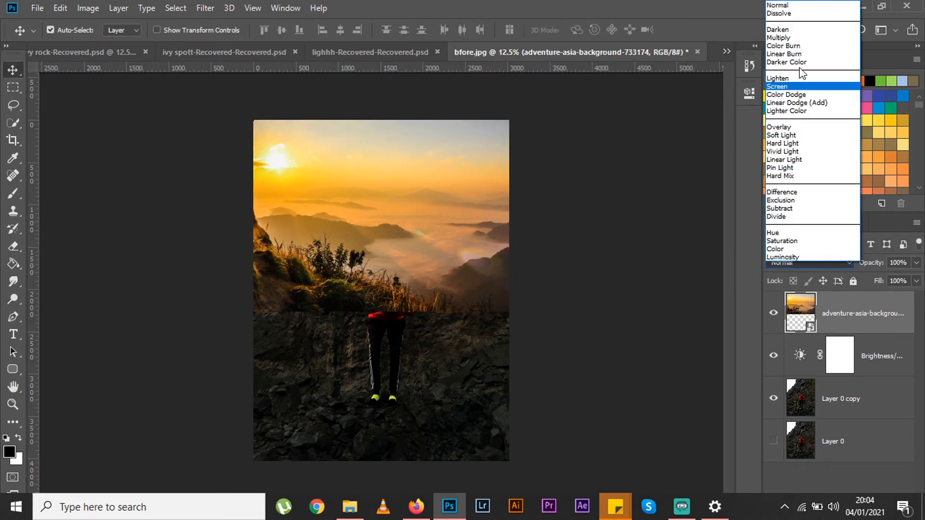
pyautogui.click(790, 40)
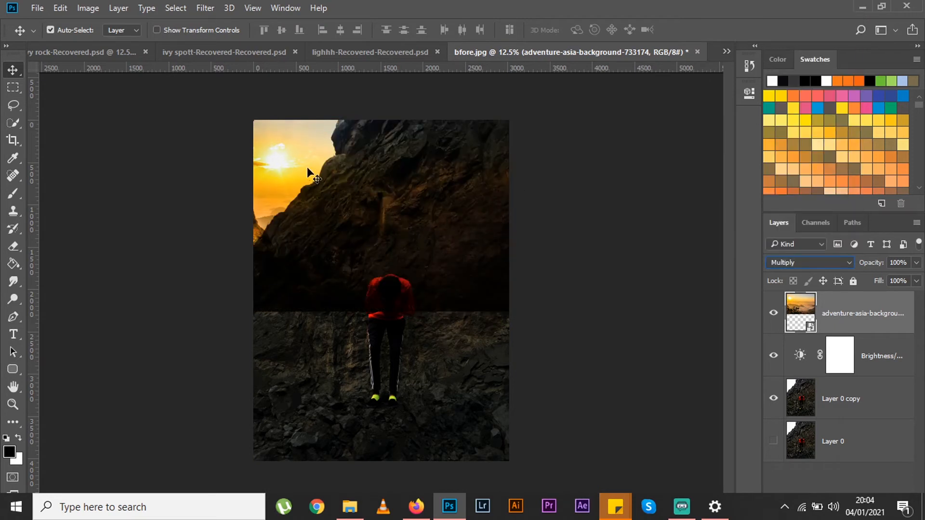
pyautogui.hotkey('ctrl', 't')
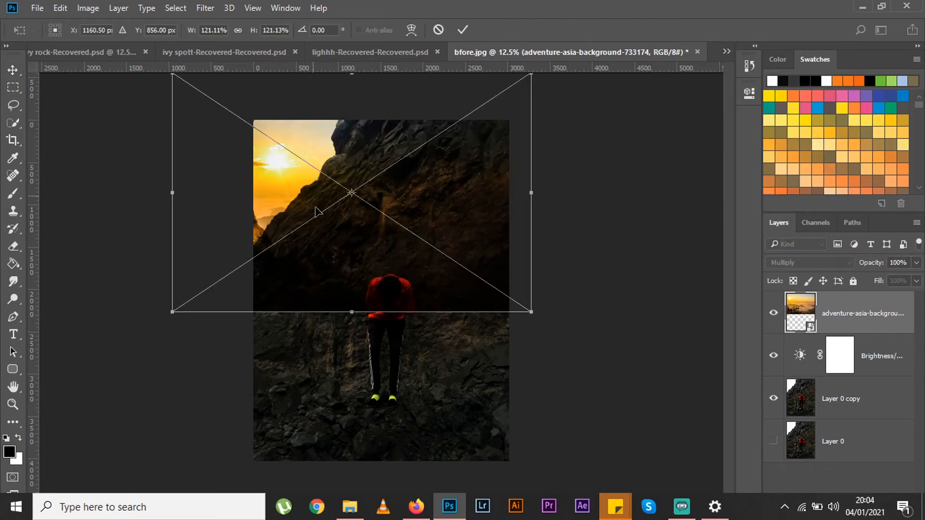
pyautogui.moveTo(172, 312); pyautogui.dragTo(147, 328)
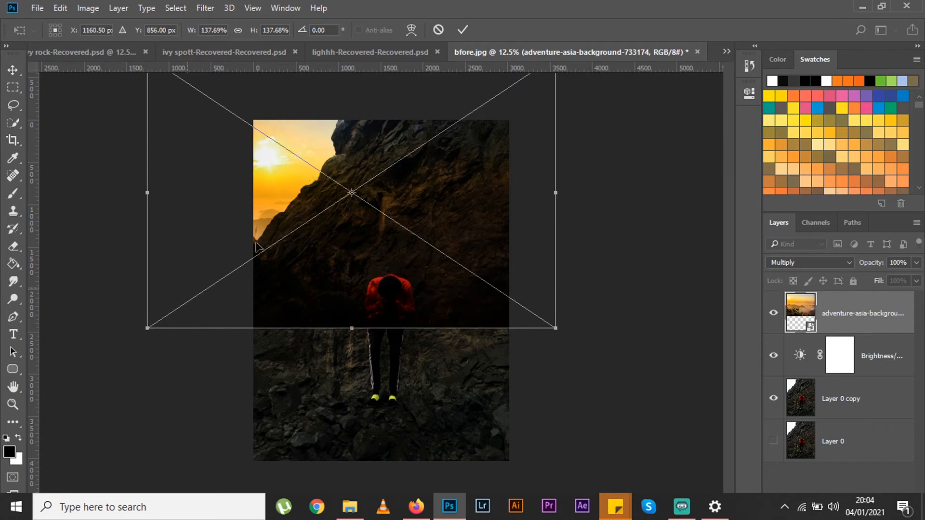
pyautogui.moveTo(456, 181); pyautogui.dragTo(512, 223)
pyautogui.click(463, 30)
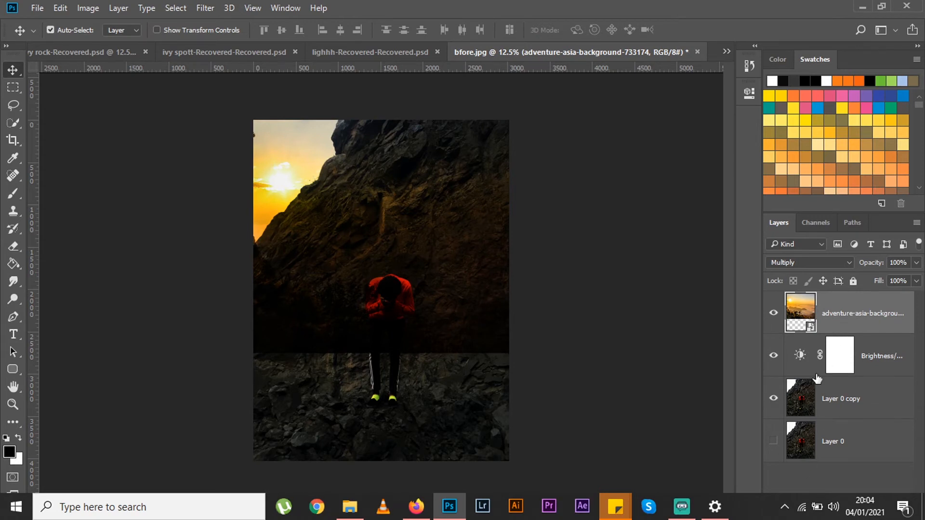
# Add a white layer mask to the sunrise layer.
pyautogui.moveTo(761, 12); pyautogui.dragTo(748, 15)
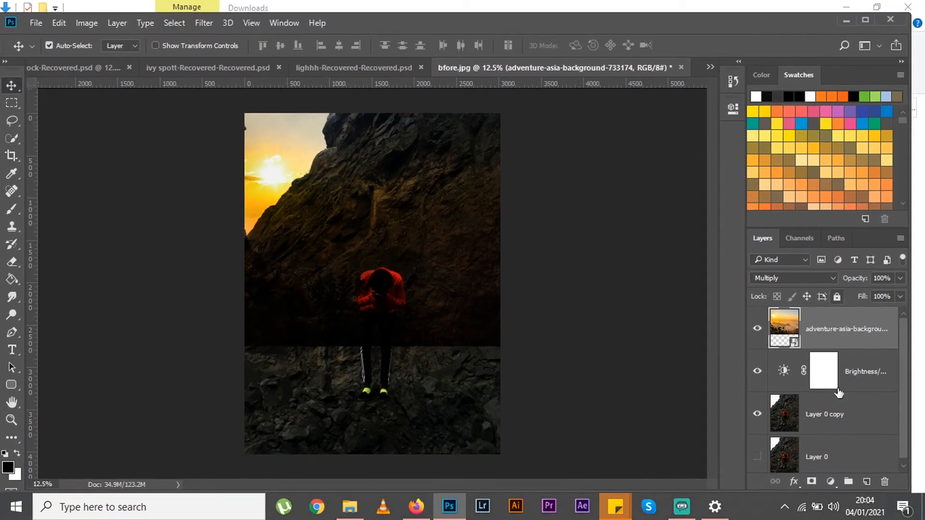
pyautogui.click(812, 481)
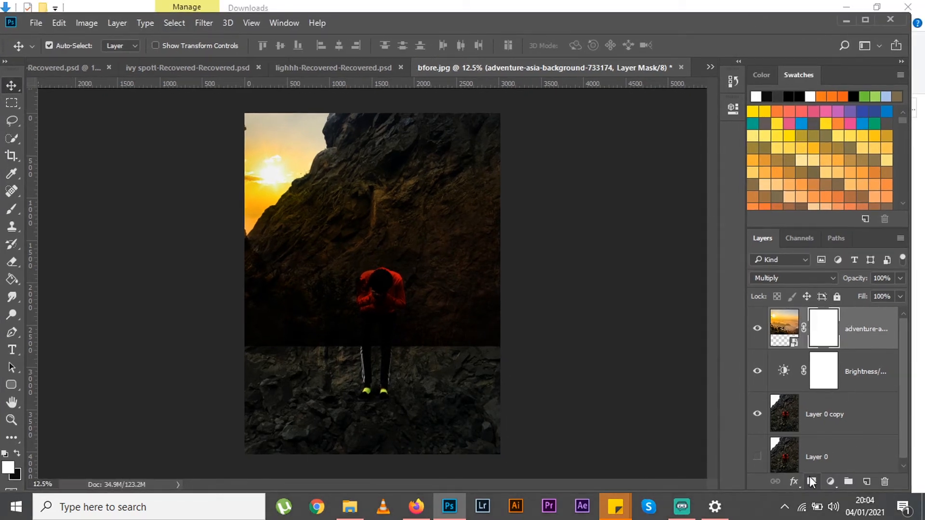
pyautogui.click(867, 19)
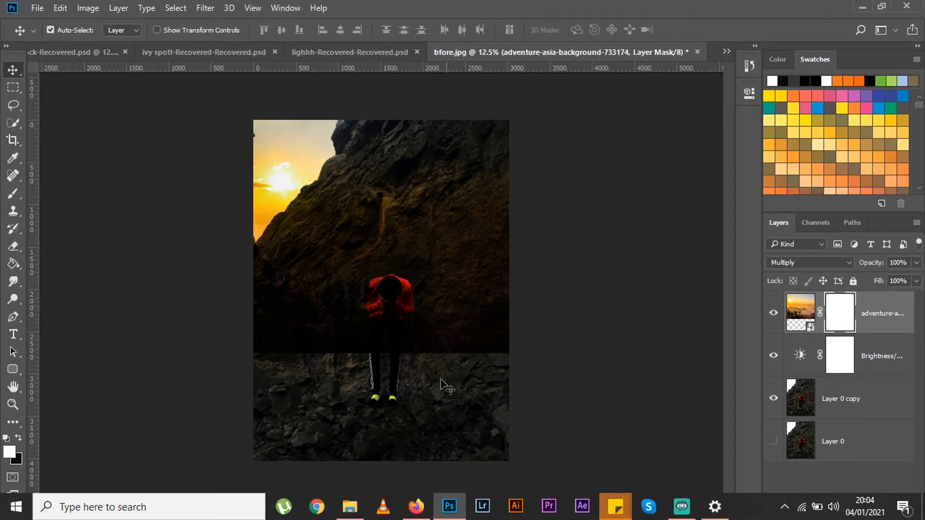
# Paint black on the sunrise layer's mask over the man, cliff and ground, using a 1680 px brush at 100% flow.
pyautogui.press('x')
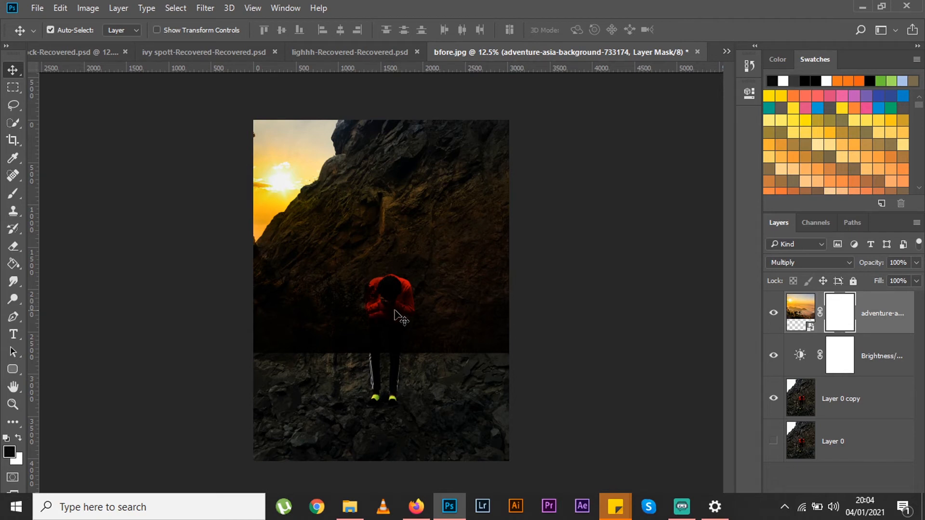
pyautogui.press('b')
pyautogui.click(370, 31)
pyautogui.click(387, 6)
pyautogui.moveTo(431, 255)
pyautogui.mouseDown()
pyautogui.moveTo(434, 281)
pyautogui.moveTo(447, 203)
pyautogui.mouseUp()
pyautogui.moveTo(426, 369); pyautogui.dragTo(424, 391)
pyautogui.moveTo(431, 255)
pyautogui.mouseDown()
pyautogui.moveTo(530, 192)
pyautogui.moveTo(554, 151)
pyautogui.moveTo(468, 148)
pyautogui.moveTo(351, 306)
pyautogui.moveTo(336, 289)
pyautogui.moveTo(343, 283)
pyautogui.mouseUp()
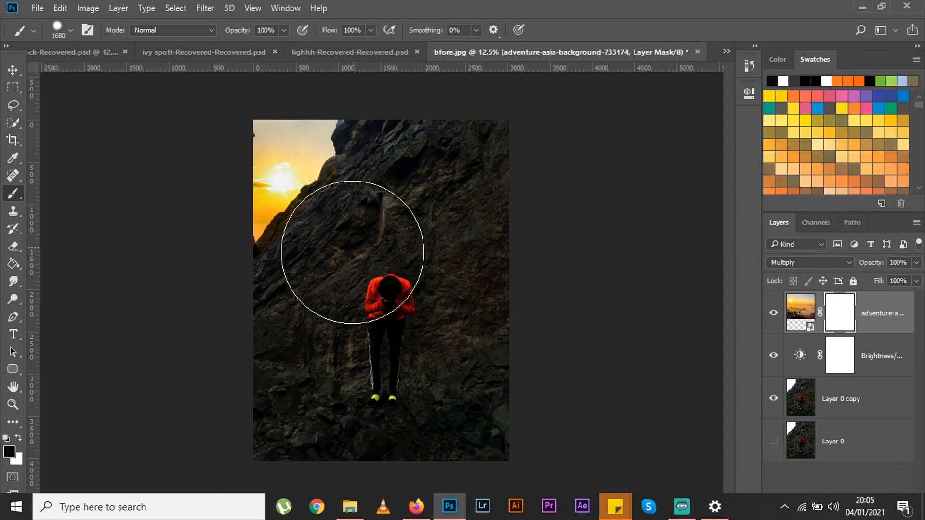
pyautogui.moveTo(363, 252)
pyautogui.mouseDown()
pyautogui.moveTo(392, 222)
pyautogui.moveTo(398, 179)
pyautogui.moveTo(410, 208)
pyautogui.mouseUp()
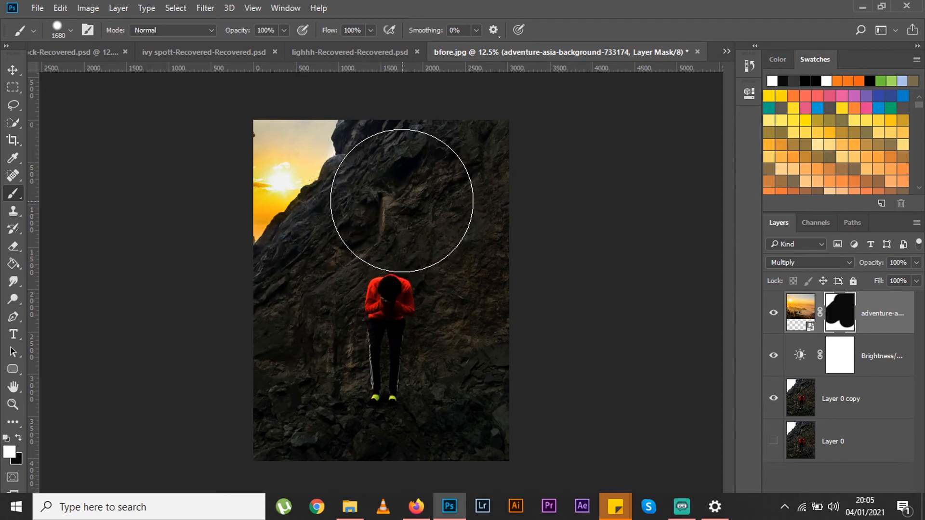
pyautogui.moveTo(371, 180)
pyautogui.mouseDown()
pyautogui.moveTo(302, 154)
pyautogui.moveTo(303, 145)
pyautogui.mouseUp()
pyautogui.press('x')
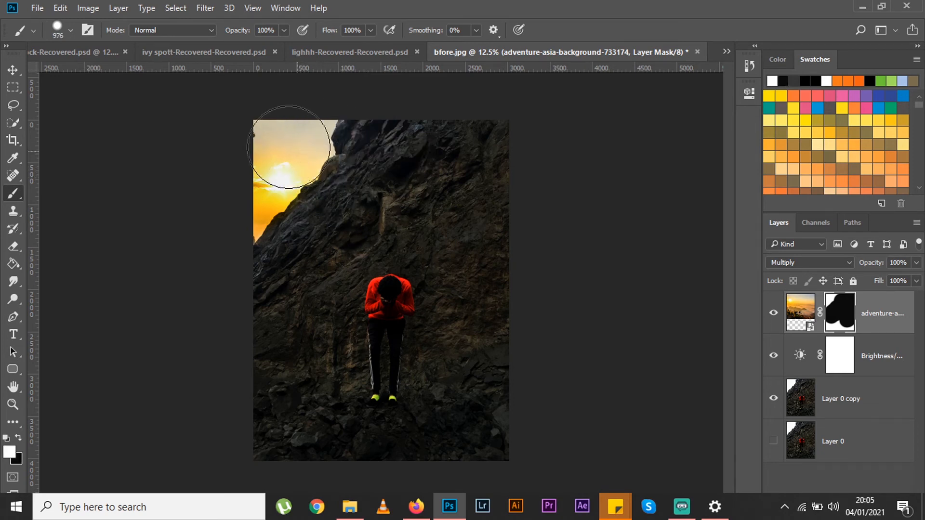
pyautogui.press('v')
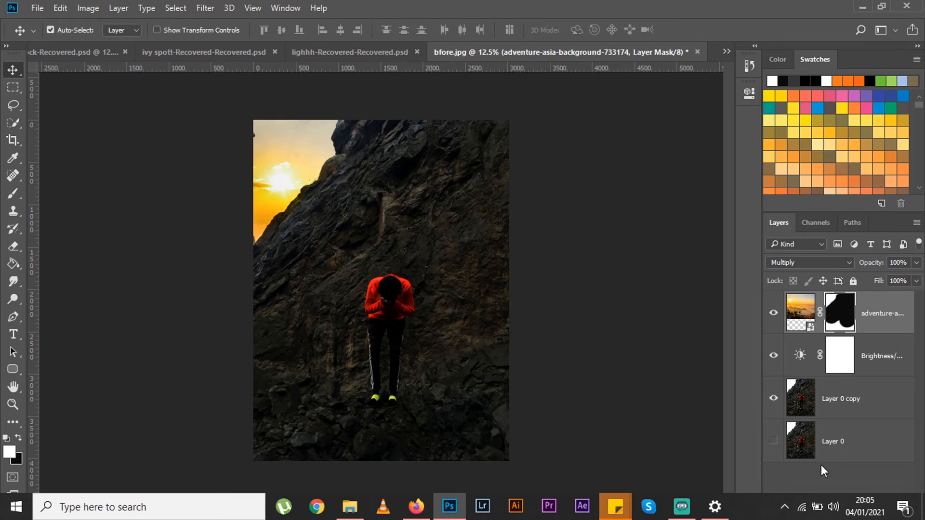
# Add a linear Gradient fill layer at an angle of -46.85° above the sunrise and lower its opacity to 0%.
pyautogui.moveTo(845, 13); pyautogui.dragTo(741, 20)
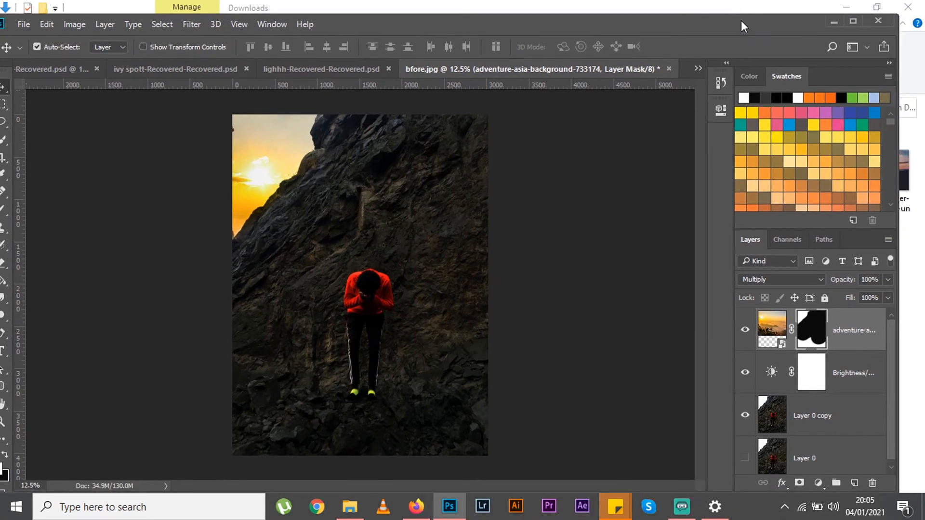
pyautogui.click(818, 482)
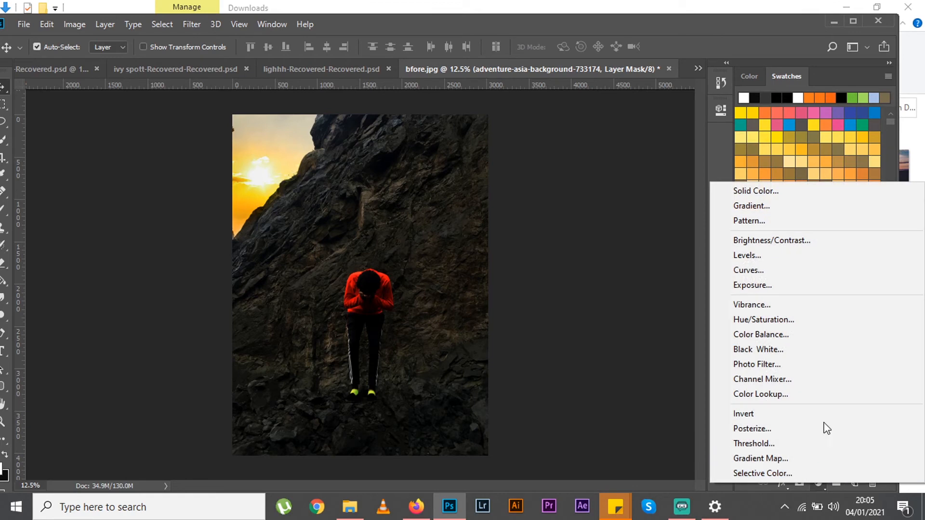
pyautogui.click(767, 207)
pyautogui.moveTo(680, 48); pyautogui.dragTo(708, 61)
pyautogui.moveTo(657, 128); pyautogui.dragTo(667, 149)
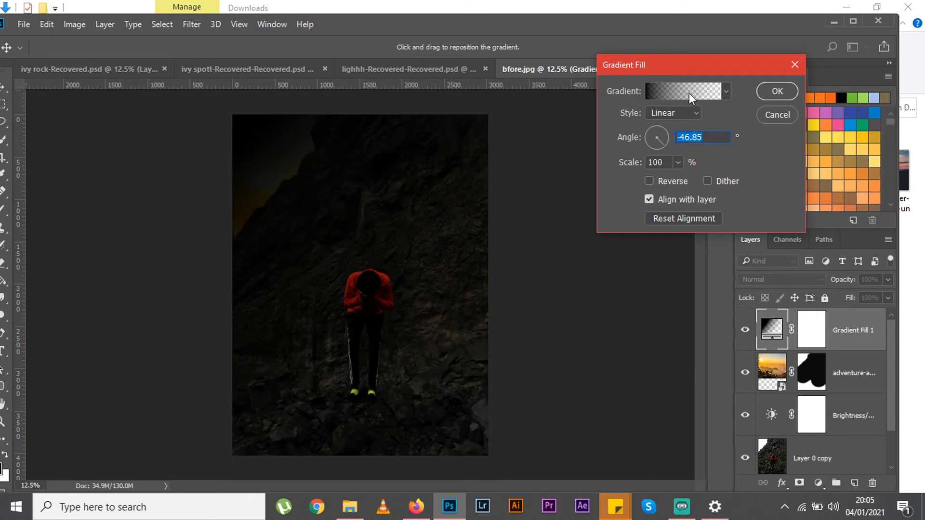
pyautogui.click(777, 92)
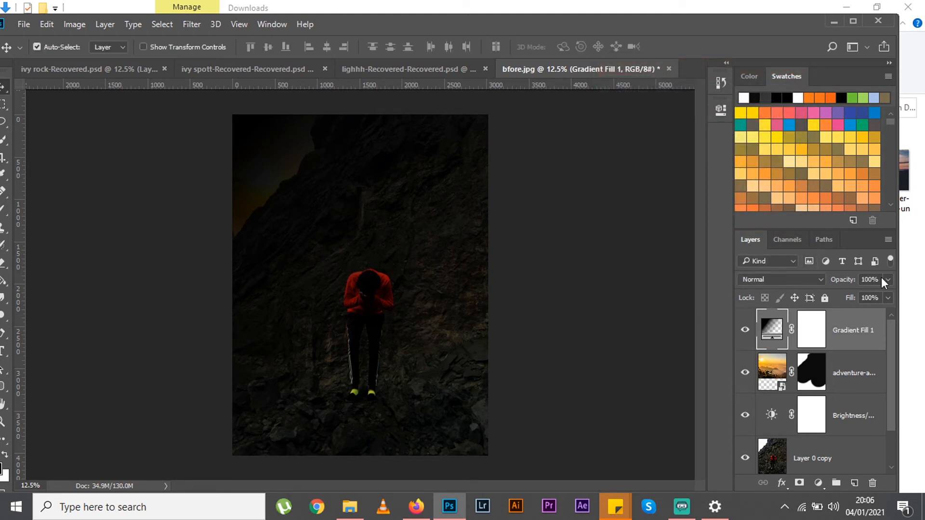
pyautogui.moveTo(852, 303); pyautogui.dragTo(799, 308)
# Edit the gradient fill and set its starting color stop to yellow ffdb00.
pyautogui.click(770, 327)
pyautogui.doubleClick(770, 329)
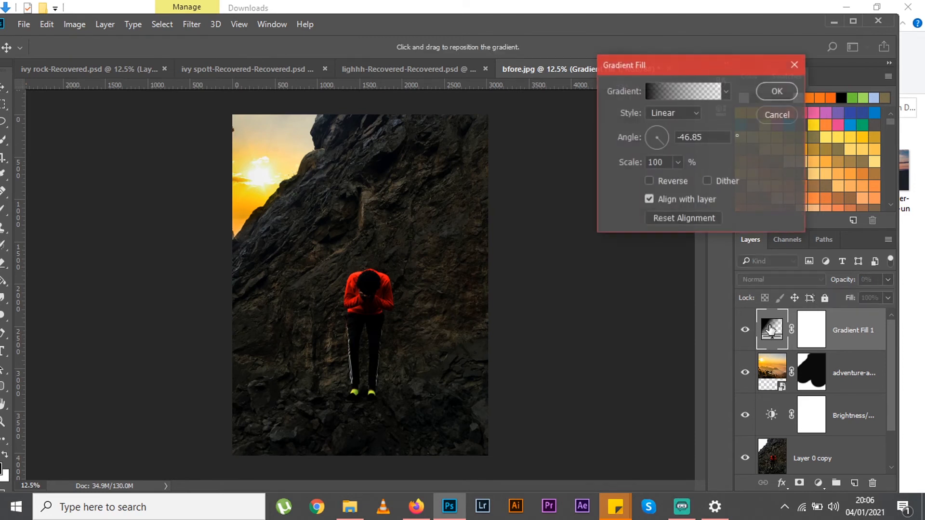
pyautogui.moveTo(701, 62); pyautogui.dragTo(586, 90)
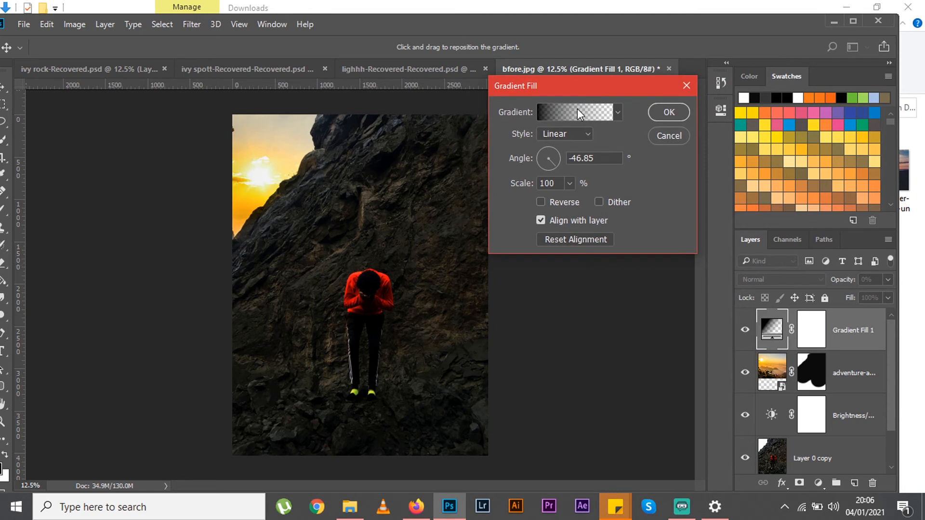
pyautogui.click(577, 112)
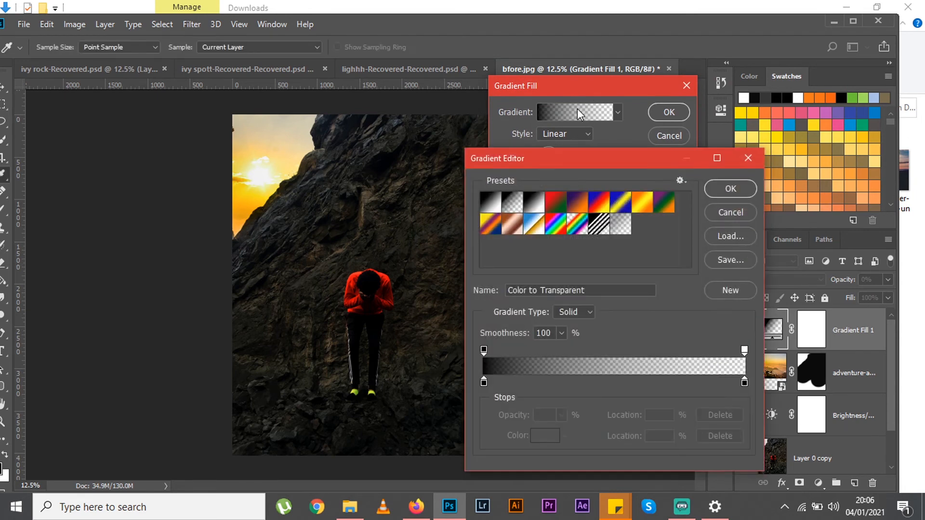
pyautogui.click(484, 383)
pyautogui.click(547, 436)
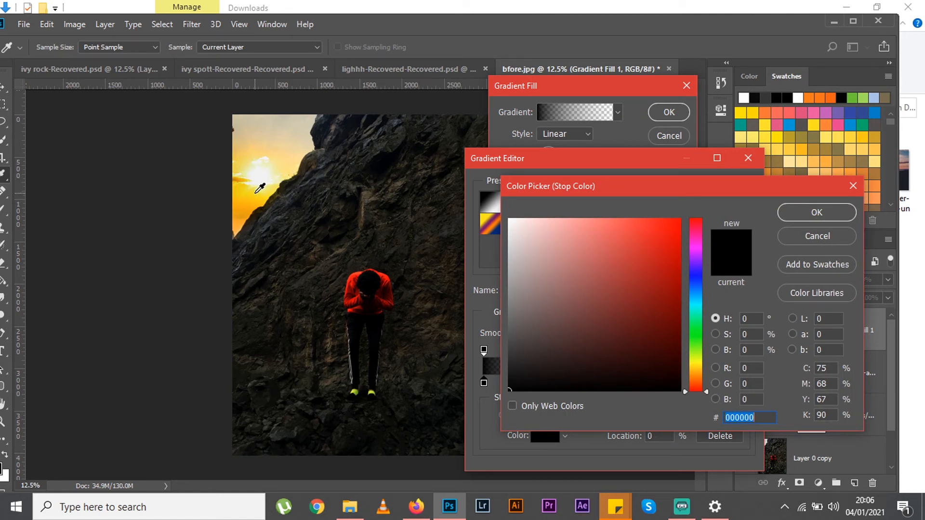
pyautogui.click(758, 111)
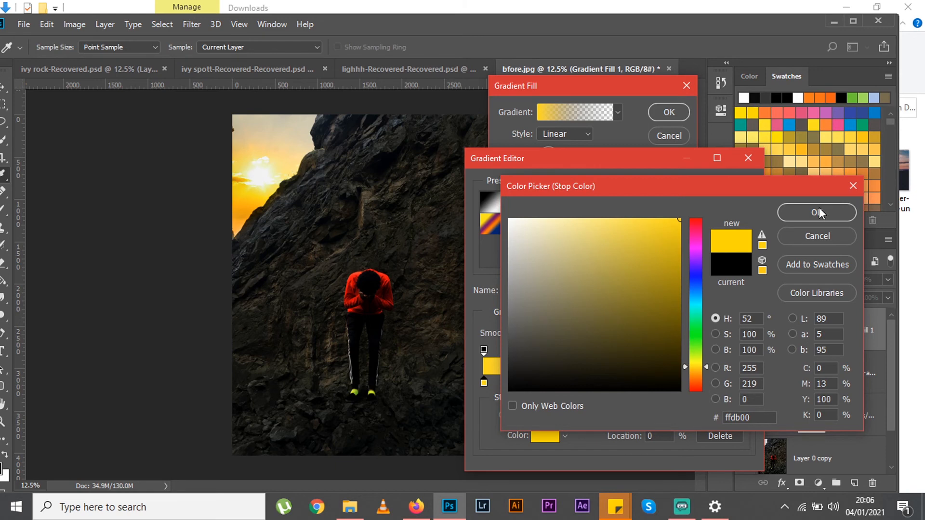
pyautogui.click(818, 206)
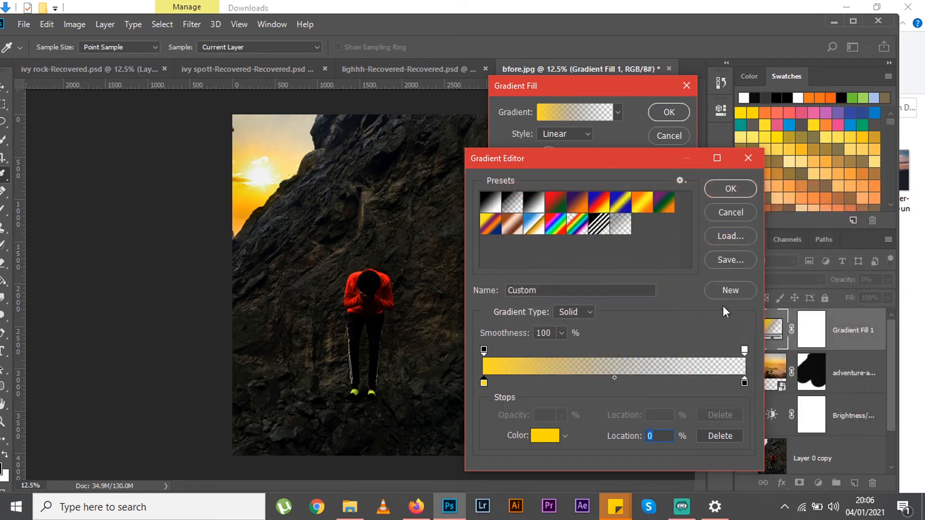
# Set the gradient's end color stop to white ffffff and apply the edited gradient fill.
pyautogui.click(744, 383)
pyautogui.click(547, 436)
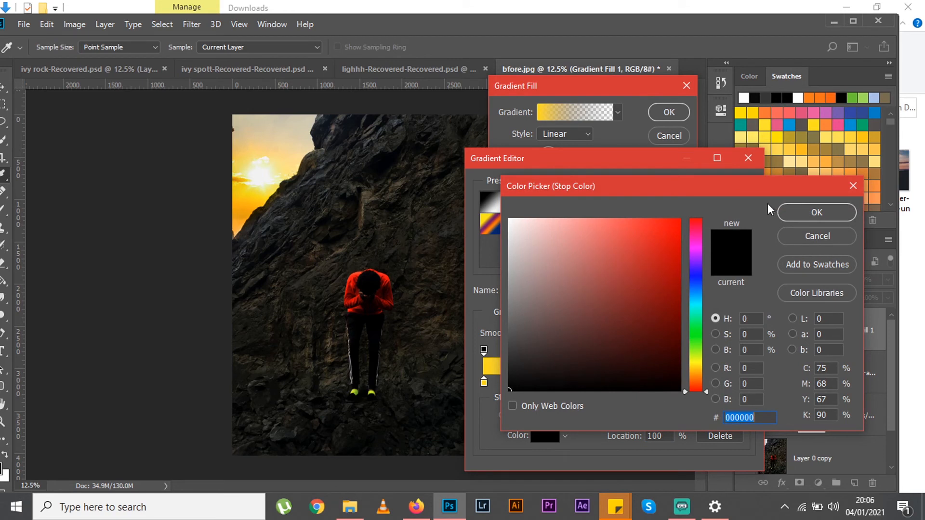
pyautogui.click(522, 254)
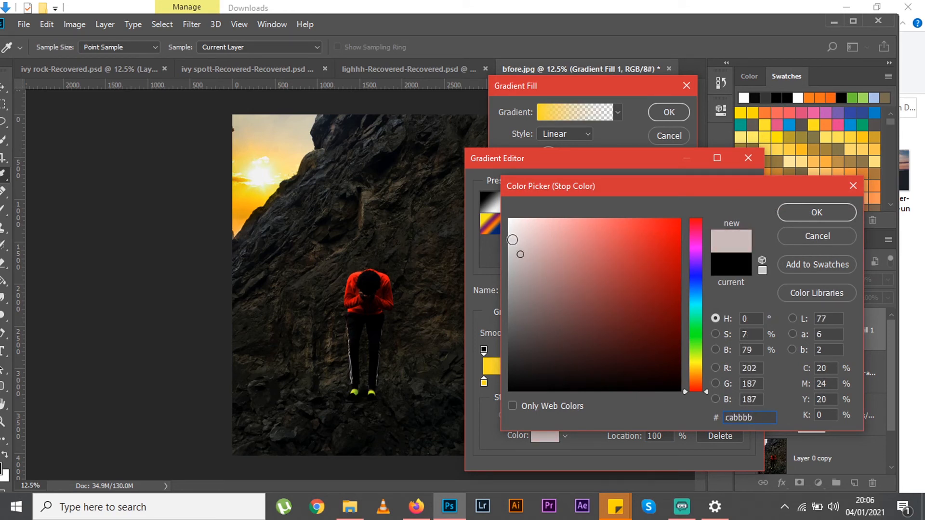
pyautogui.click(509, 224)
pyautogui.click(798, 96)
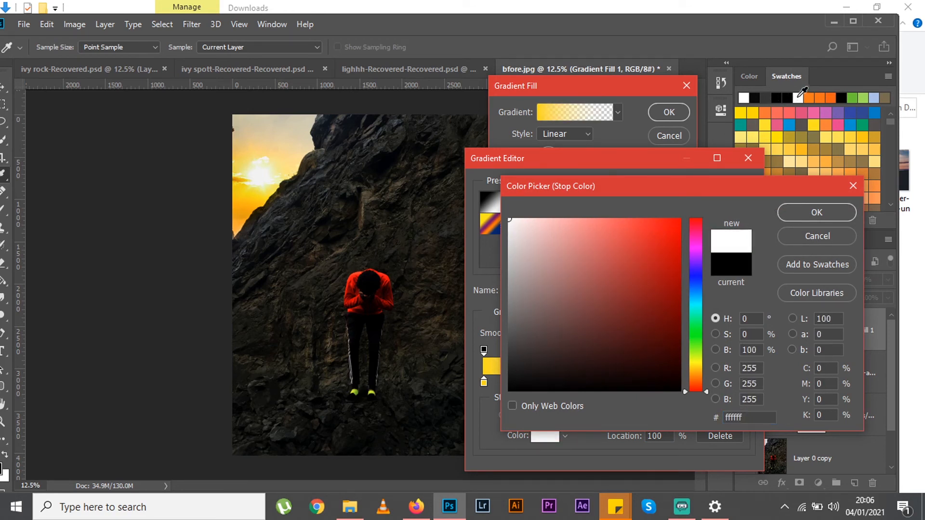
pyautogui.click(817, 214)
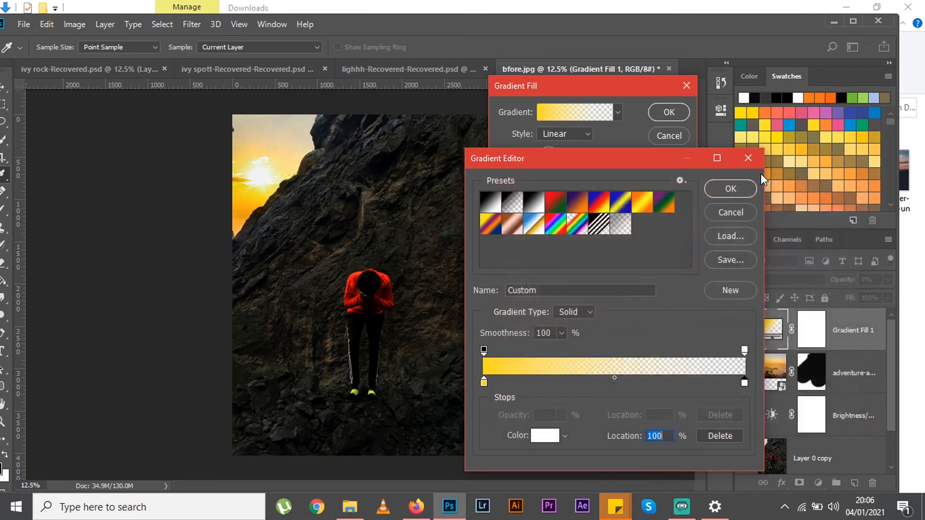
pyautogui.click(731, 188)
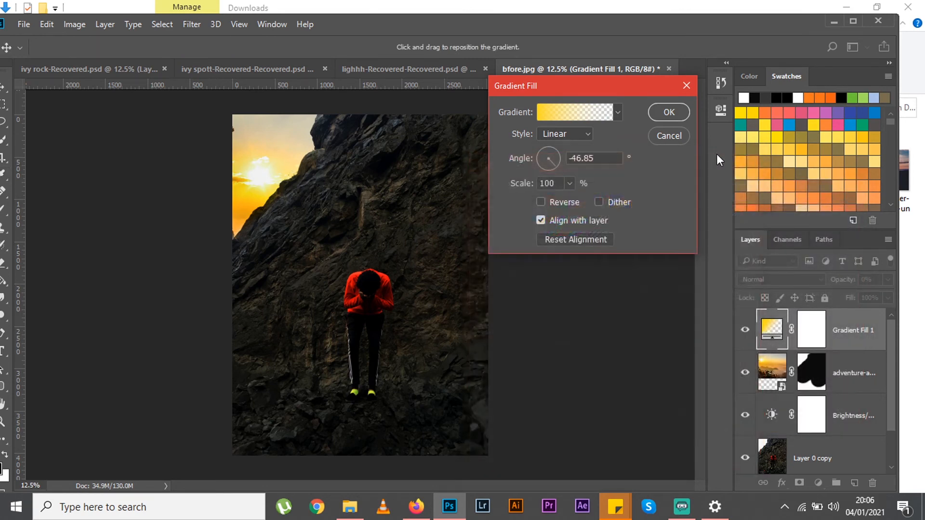
pyautogui.click(668, 112)
# Raise the yellow gradient layer's opacity to 51%.
pyautogui.click(888, 279)
pyautogui.moveTo(828, 297); pyautogui.dragTo(865, 296)
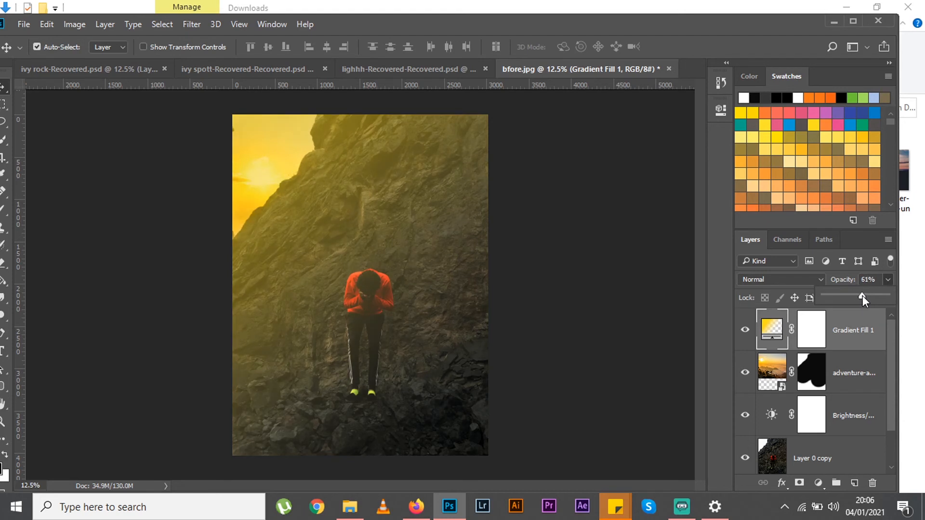
pyautogui.moveTo(860, 297); pyautogui.dragTo(857, 297)
# Paint the gradient fill's mask black across the whole image with a 976 px brush to hide the yellow tint.
pyautogui.click(813, 332)
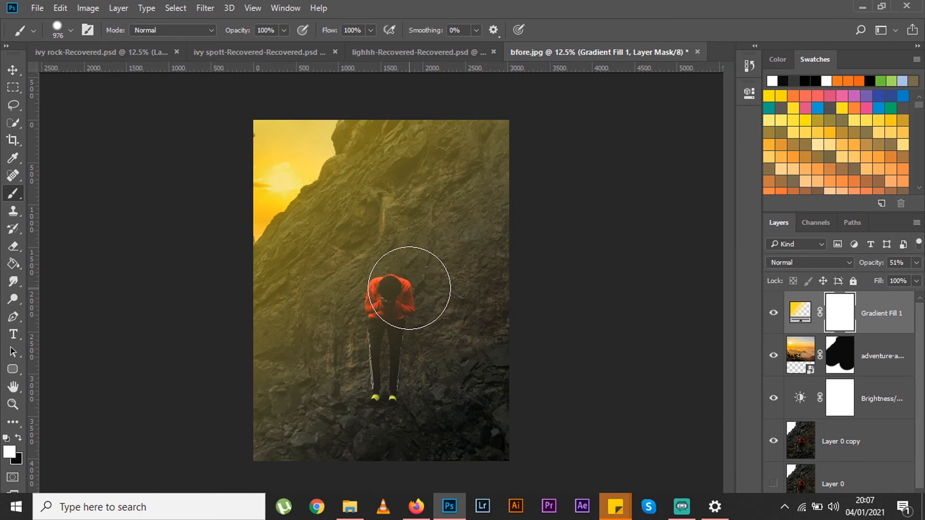
pyautogui.press('x')
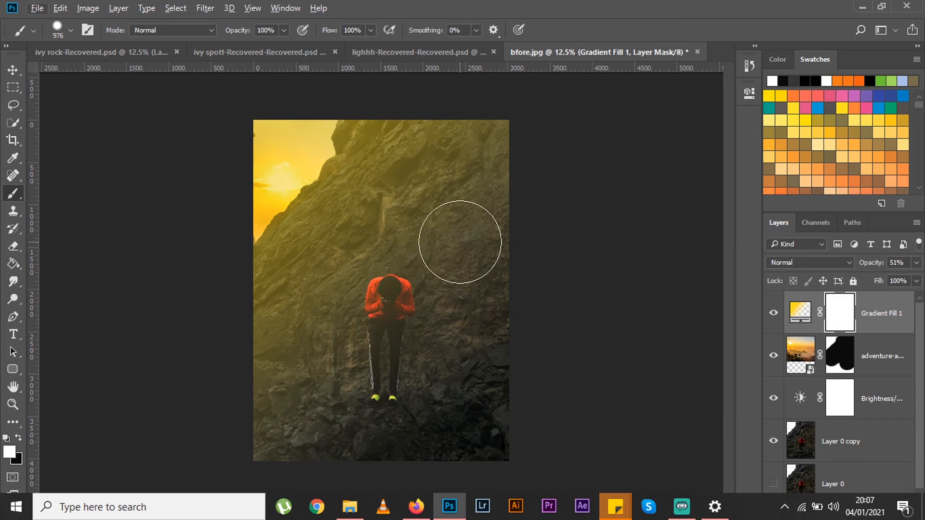
pyautogui.moveTo(506, 209)
pyautogui.mouseDown()
pyautogui.moveTo(536, 171)
pyautogui.moveTo(385, 198)
pyautogui.mouseUp()
pyautogui.moveTo(222, 223)
pyautogui.mouseDown()
pyautogui.moveTo(507, 165)
pyautogui.moveTo(138, 223)
pyautogui.moveTo(508, 153)
pyautogui.mouseUp()
pyautogui.moveTo(179, 294)
pyautogui.mouseDown()
pyautogui.moveTo(171, 419)
pyautogui.moveTo(526, 448)
pyautogui.moveTo(584, 416)
pyautogui.moveTo(461, 396)
pyautogui.moveTo(546, 428)
pyautogui.moveTo(289, 107)
pyautogui.mouseUp()
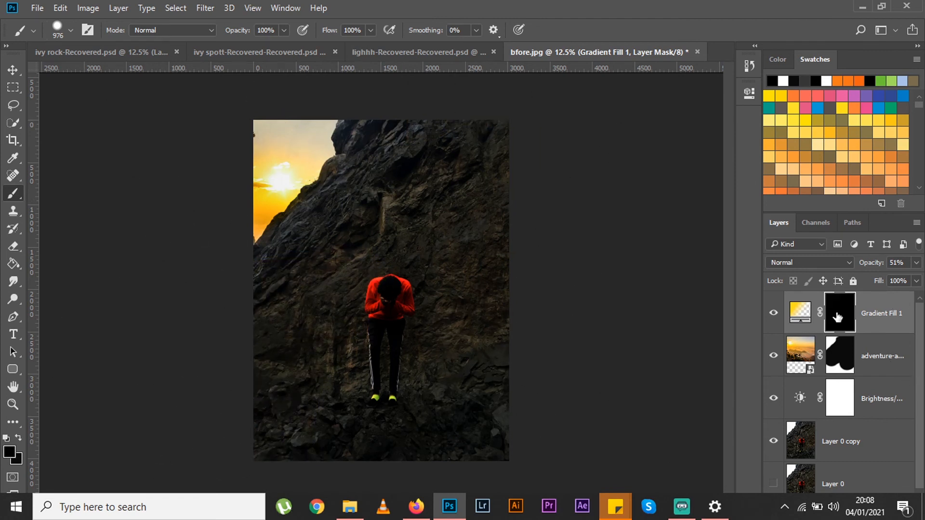
# Paint white ffffff on the gradient fill's mask over the cliff near the sky at 17% brush flow to restore some yellow tint.
pyautogui.click(8, 456)
pyautogui.write('ffffff')
pyautogui.click(814, 219)
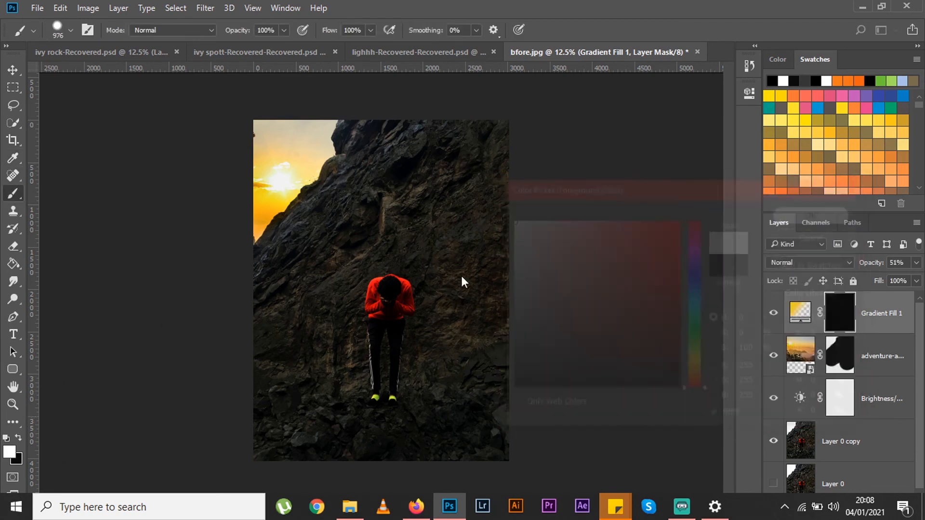
pyautogui.click(371, 31)
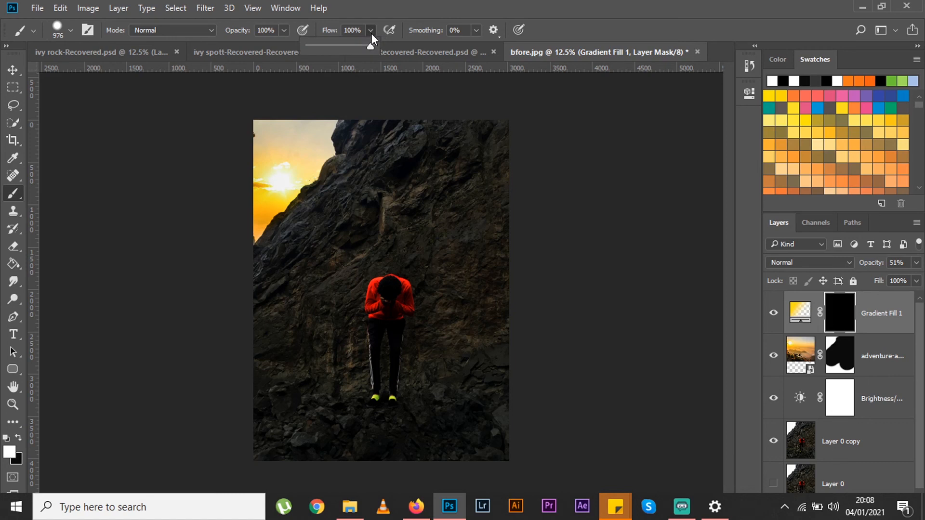
pyautogui.moveTo(319, 49); pyautogui.dragTo(318, 48)
pyautogui.keyDown('alt'); pyautogui.rightClick(363, 229); pyautogui.keyUp('alt')
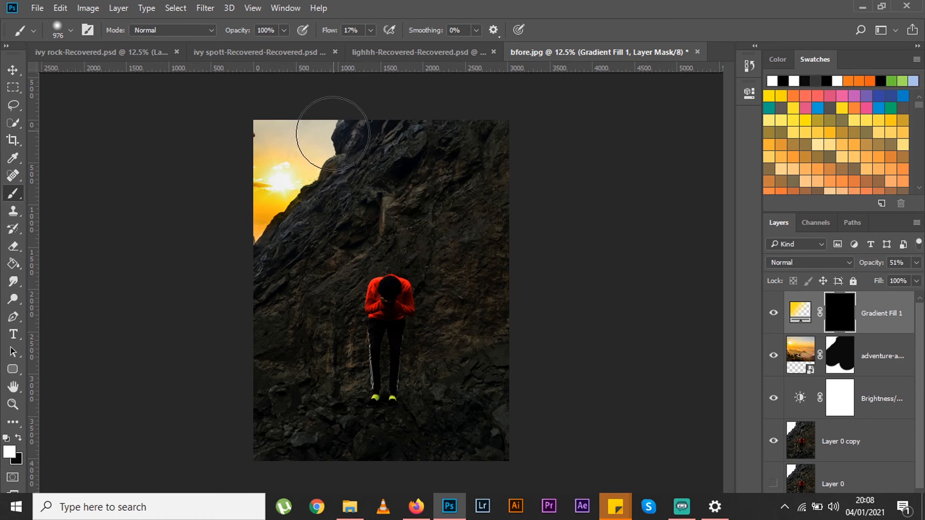
pyautogui.moveTo(345, 213)
pyautogui.mouseDown()
pyautogui.moveTo(359, 206)
pyautogui.moveTo(330, 215)
pyautogui.moveTo(294, 248)
pyautogui.mouseUp()
# Lower the brush flow to 8% and paint more yellow tint onto the cliff, enlarging the brush to 1344 px.
pyautogui.click(371, 30)
pyautogui.moveTo(368, 46); pyautogui.dragTo(364, 46)
pyautogui.moveTo(284, 255); pyautogui.dragTo(305, 335)
pyautogui.press(']')
pyautogui.press(']')
pyautogui.press(']')
pyautogui.press(']')
pyautogui.press(']')
pyautogui.press(']')
pyautogui.press(']')
pyautogui.press(']')
pyautogui.press(']')
pyautogui.press(']')
pyautogui.press(']')
pyautogui.press(']')
pyautogui.moveTo(438, 144); pyautogui.dragTo(432, 140)
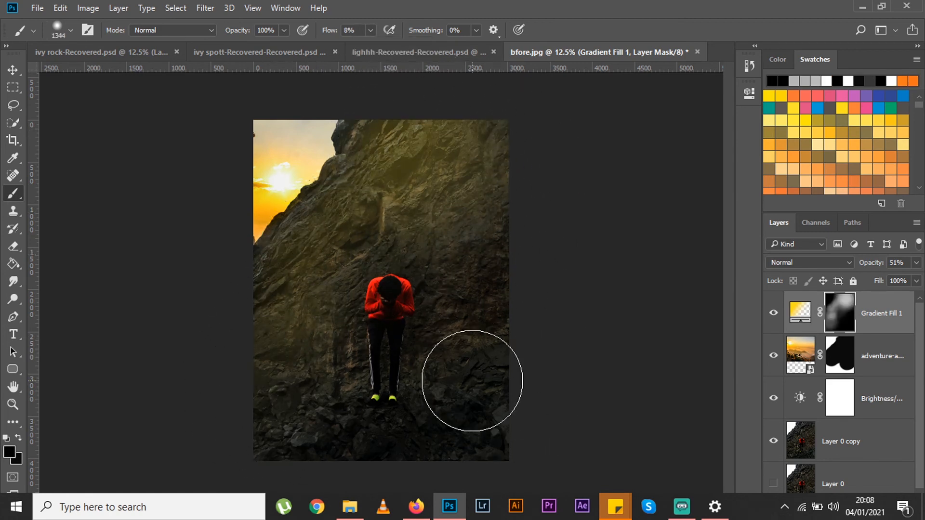
# Paint black on the gradient mask with a 1232 px brush to soften the tint from the upper cliff down its sky side.
pyautogui.press('[')
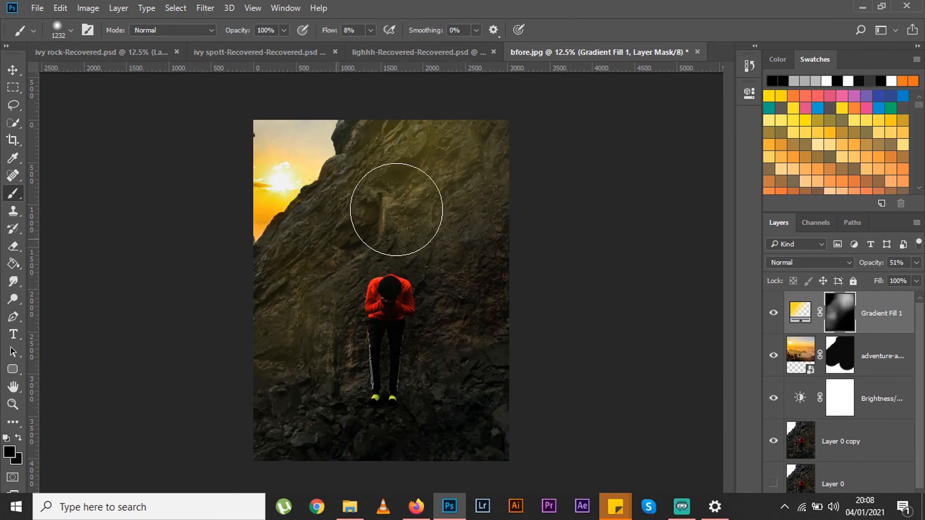
pyautogui.moveTo(413, 191)
pyautogui.mouseDown()
pyautogui.moveTo(314, 259)
pyautogui.moveTo(262, 310)
pyautogui.mouseUp()
pyautogui.press('v')
pyautogui.moveTo(330, 293); pyautogui.dragTo(305, 272)
pyautogui.hotkey('ctrl', 'z')
pyautogui.press('b')
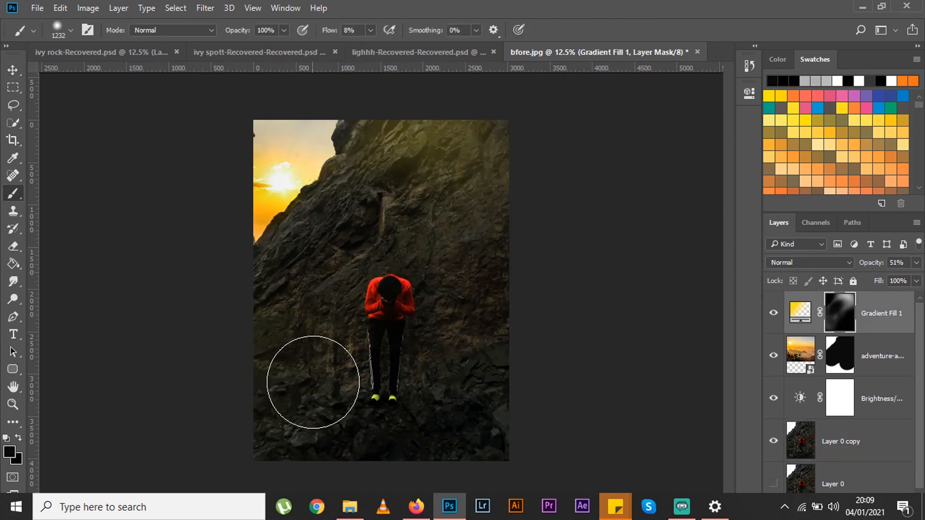
# Switch the brush color to white and paint the yellow tint back over the upper cliff toward the sky edge at 8% flow.
pyautogui.click(8, 452)
pyautogui.click(828, 217)
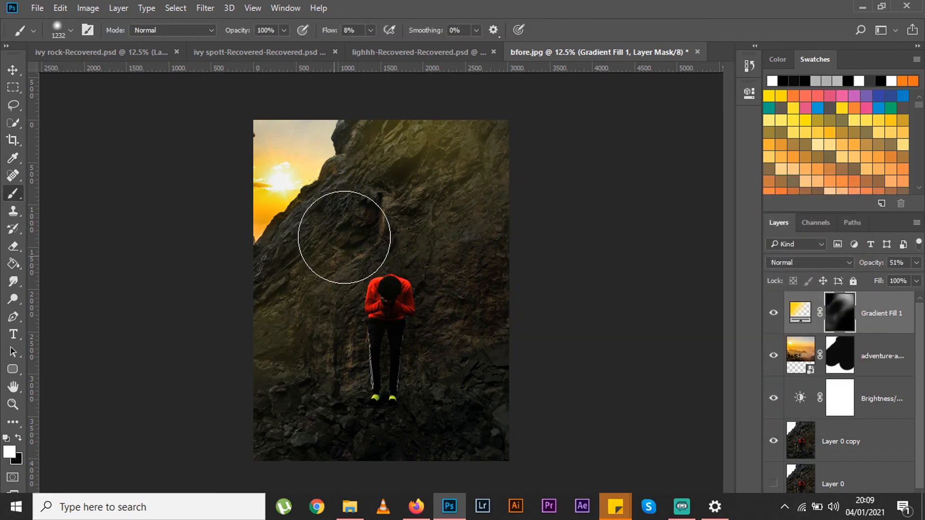
pyautogui.moveTo(434, 173)
pyautogui.mouseDown()
pyautogui.moveTo(520, 271)
pyautogui.moveTo(356, 265)
pyautogui.moveTo(326, 317)
pyautogui.moveTo(328, 285)
pyautogui.moveTo(264, 258)
pyautogui.mouseUp()
pyautogui.keyDown('alt'); pyautogui.click(270, 253); pyautogui.keyUp('alt')
pyautogui.rightClick(279, 247)
pyautogui.press('Escape')
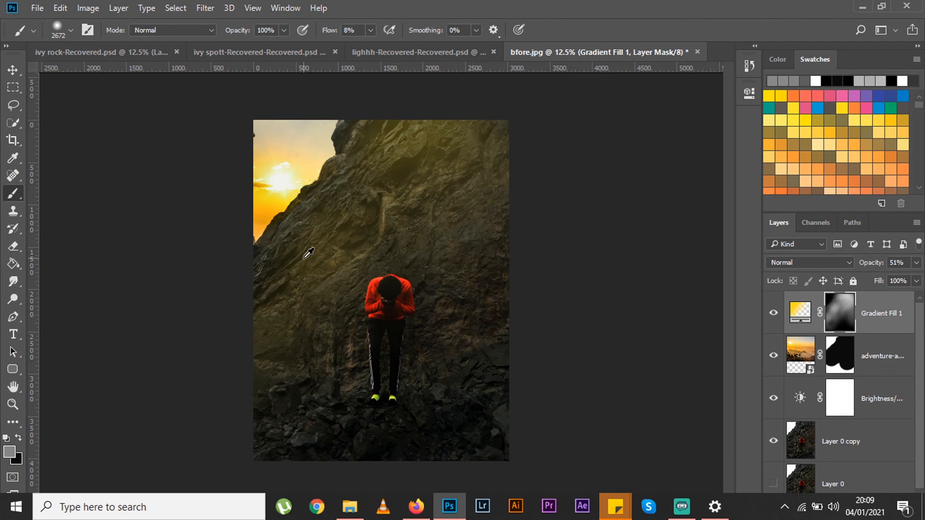
# Lower the gradient fill layer's opacity to 22%.
pyautogui.press('v')
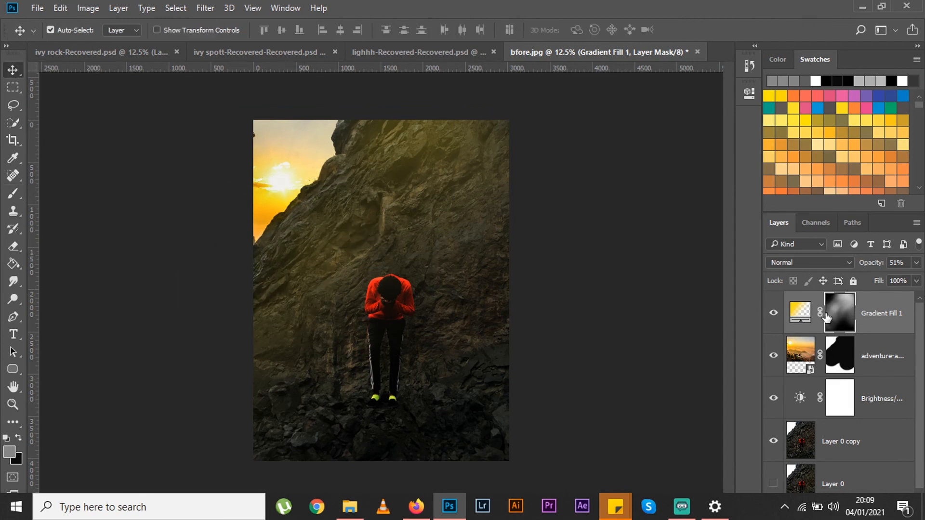
pyautogui.click(916, 263)
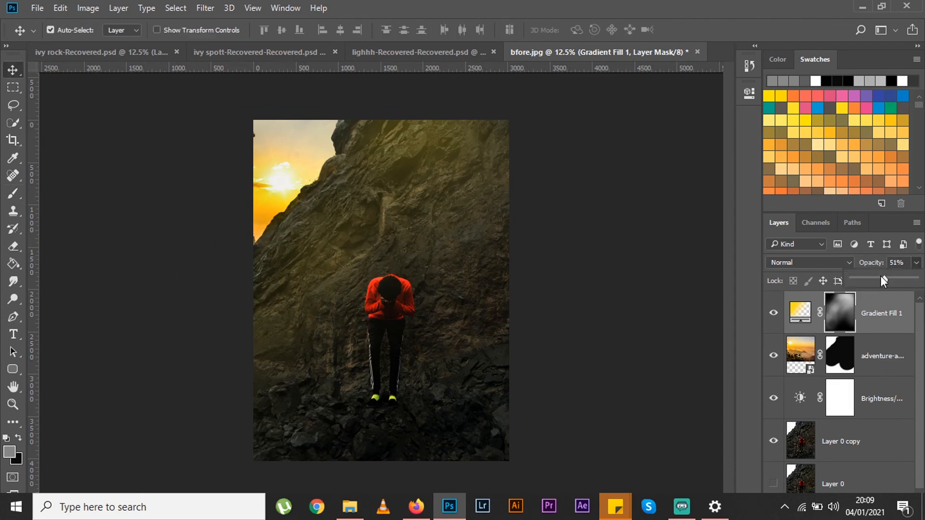
pyautogui.moveTo(857, 278); pyautogui.dragTo(863, 281)
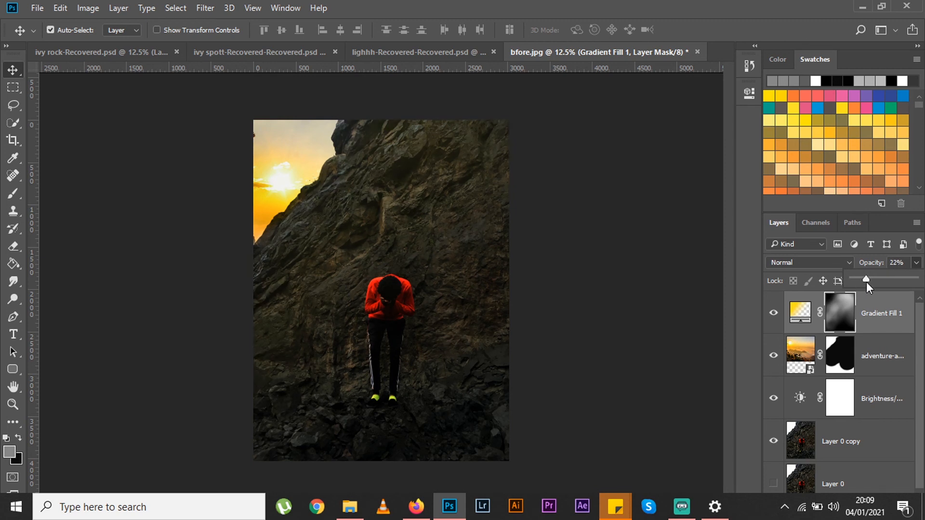
pyautogui.click(754, 330)
# Isolate Layer 0 copy and show the Brightness/Contrast, sky and gradient layers again one by one to review each edit.
pyautogui.scroll(-1, 850, 448)
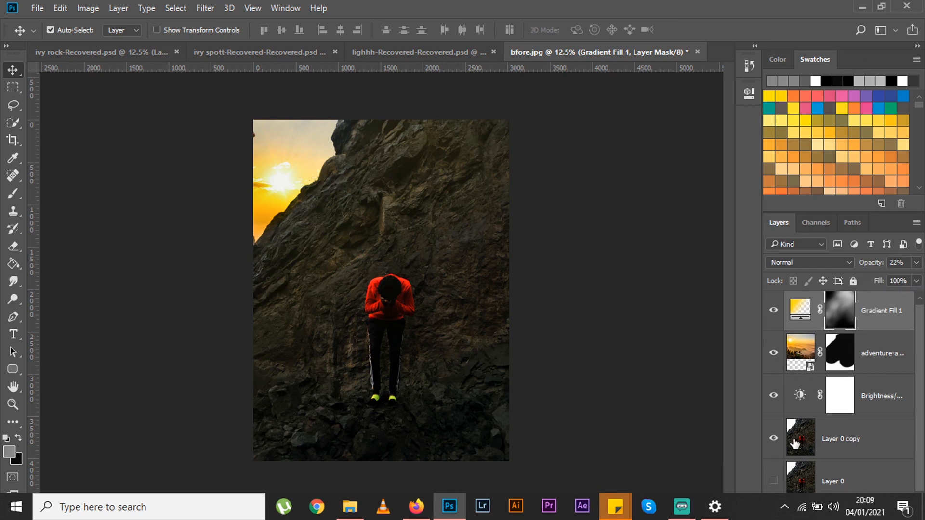
pyautogui.keyDown('alt'); pyautogui.click(775, 444); pyautogui.keyUp('alt')
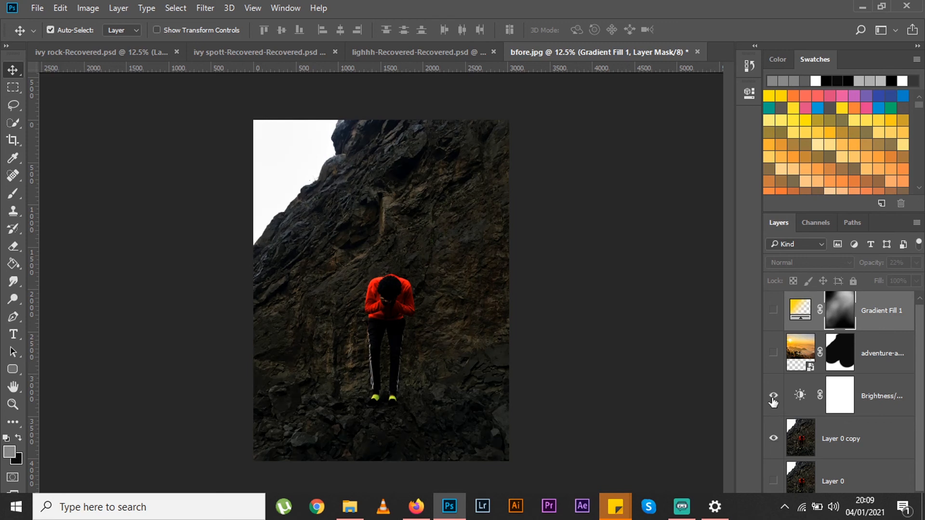
pyautogui.click(800, 396)
pyautogui.click(773, 353)
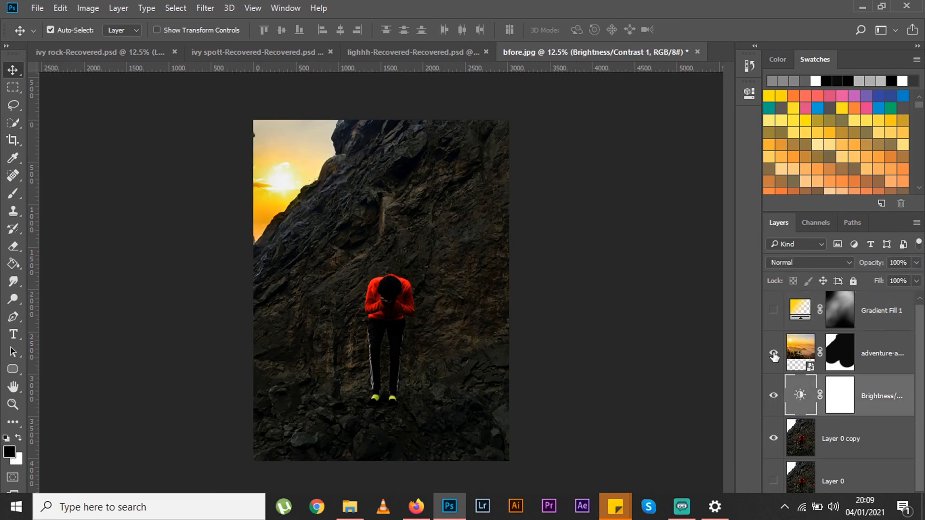
pyautogui.click(772, 309)
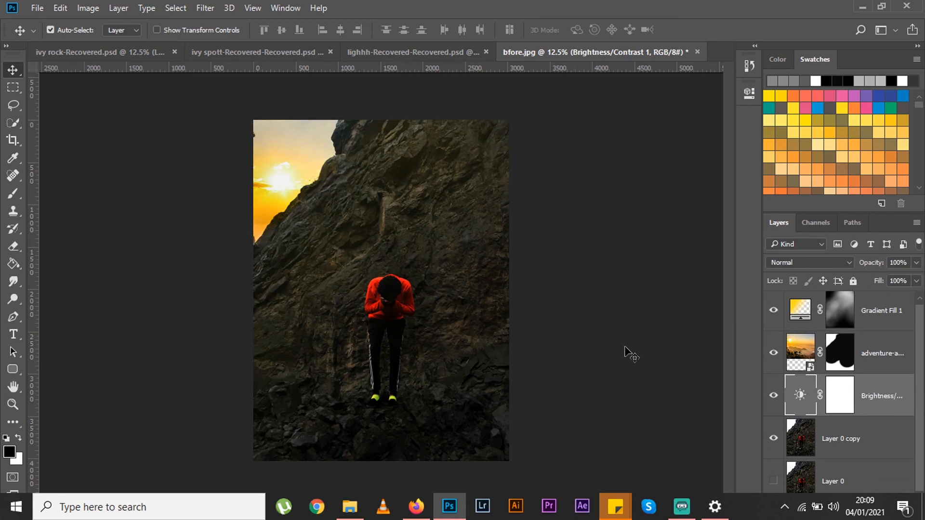